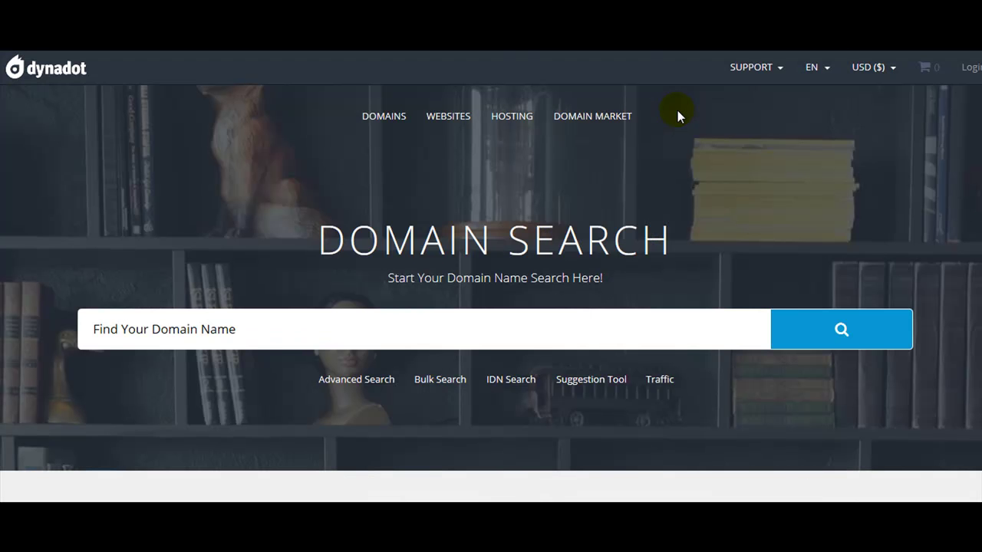
Enter 'bestof' in the Find Your Domain Name search box and search
{"action": "left_click", "coordinate": [610, 336]}
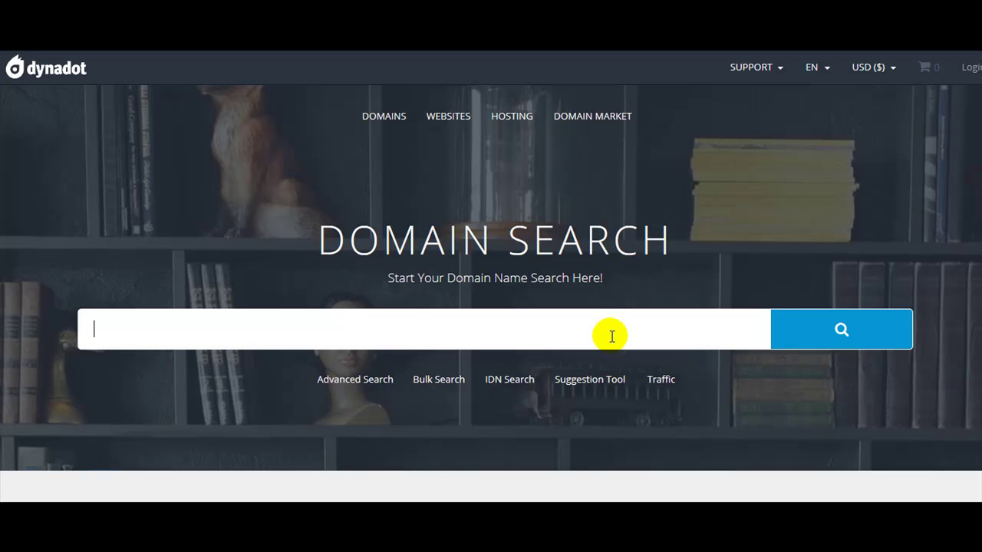
{"action": "type", "text": "bestof"}
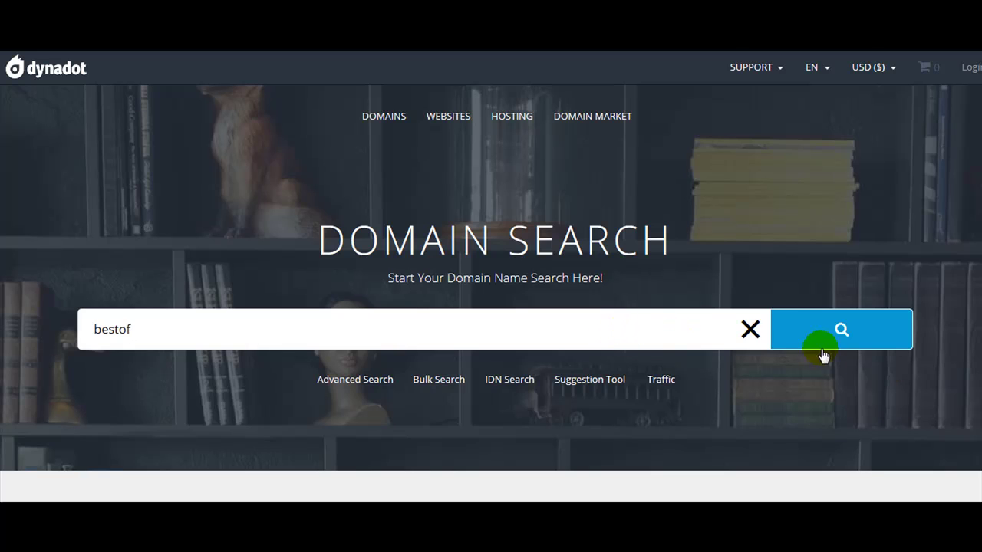
{"action": "left_click", "coordinate": [840, 330]}
Run the 'bestof' search, review availability results, and return to the search box
{"action": "left_click", "coordinate": [840, 330]}
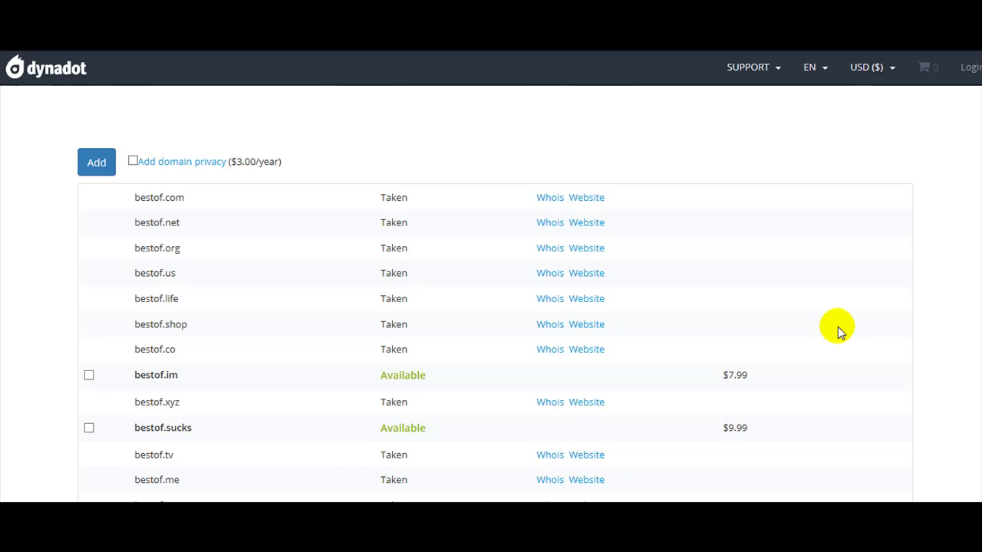
{"action": "scroll", "coordinate": [838, 330], "scroll_direction": "up", "scroll_amount": 4}
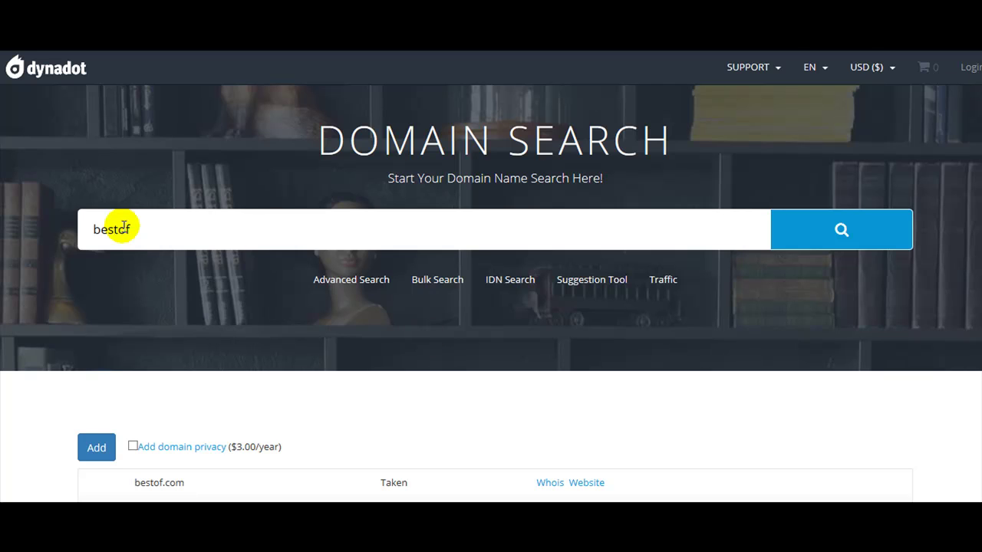
Change the search term from 'bestof' to 'stepstobeonline' and search again
{"action": "left_click", "coordinate": [137, 232]}
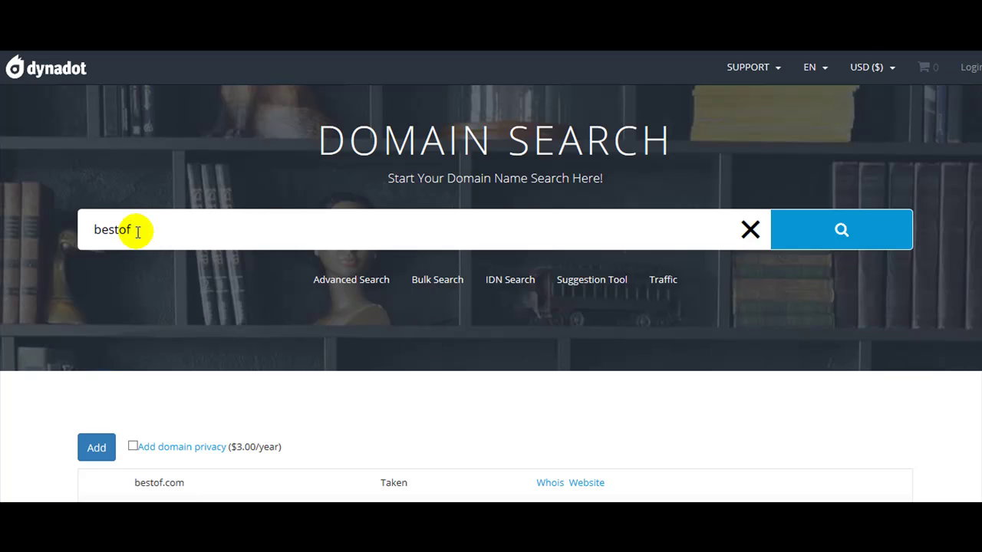
{"action": "key", "text": "BackSpace"}
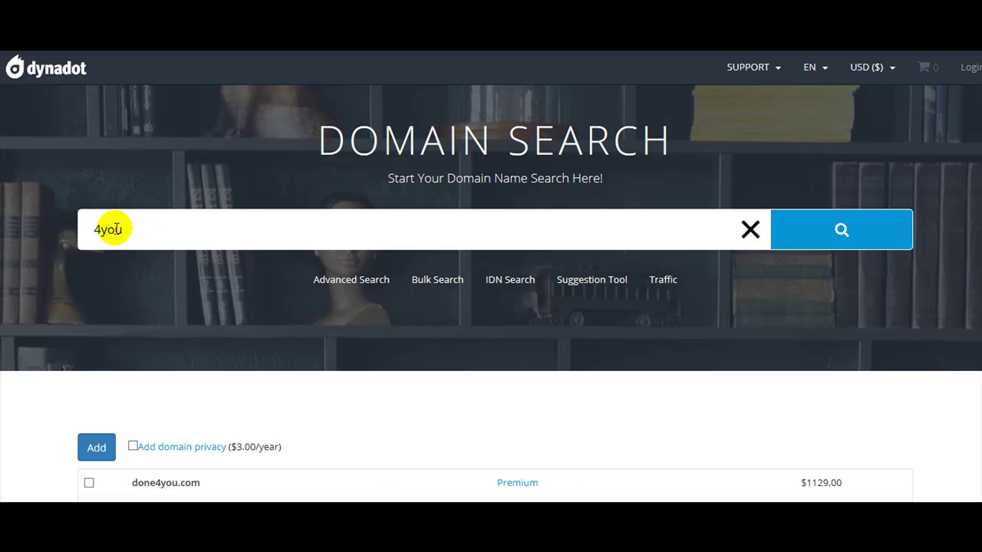
{"action": "type", "text": "best"}
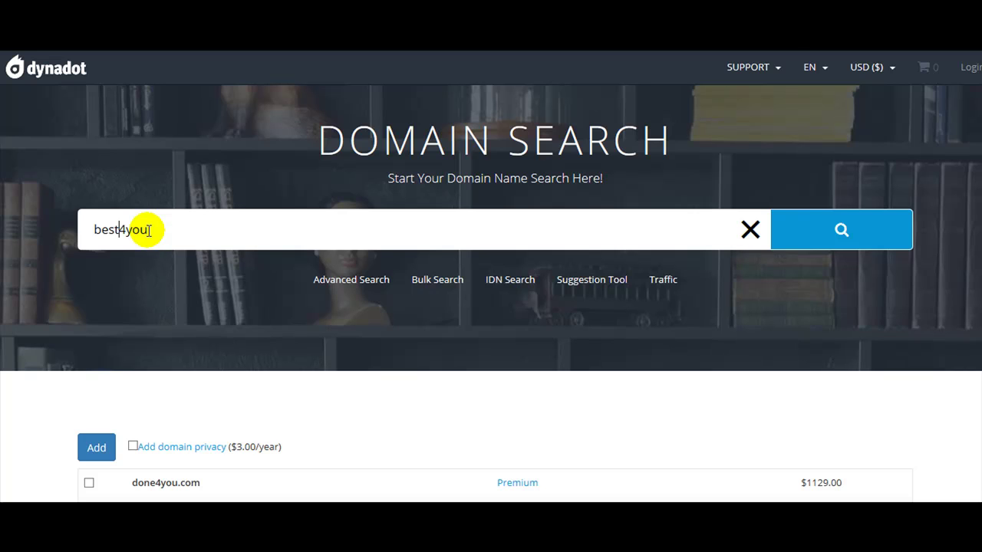
{"action": "key", "text": "BackSpace"}
{"action": "key", "text": "BackSpace"}
{"action": "key", "text": "BackSpace"}
{"action": "key", "text": "BackSpace"}
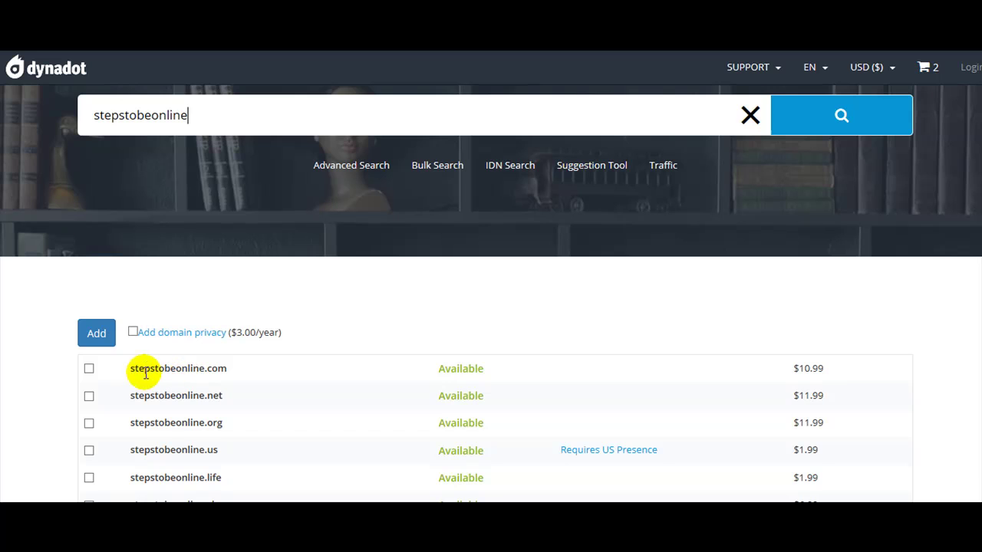
Select stepstobeonline.com with domain privacy and add them to the cart
{"action": "left_click", "coordinate": [89, 370]}
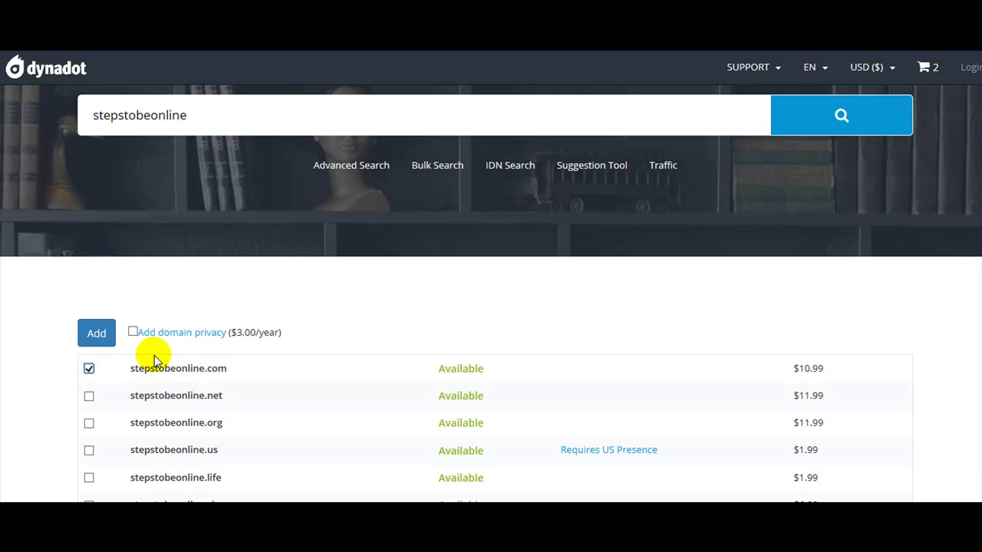
{"action": "left_click", "coordinate": [132, 333]}
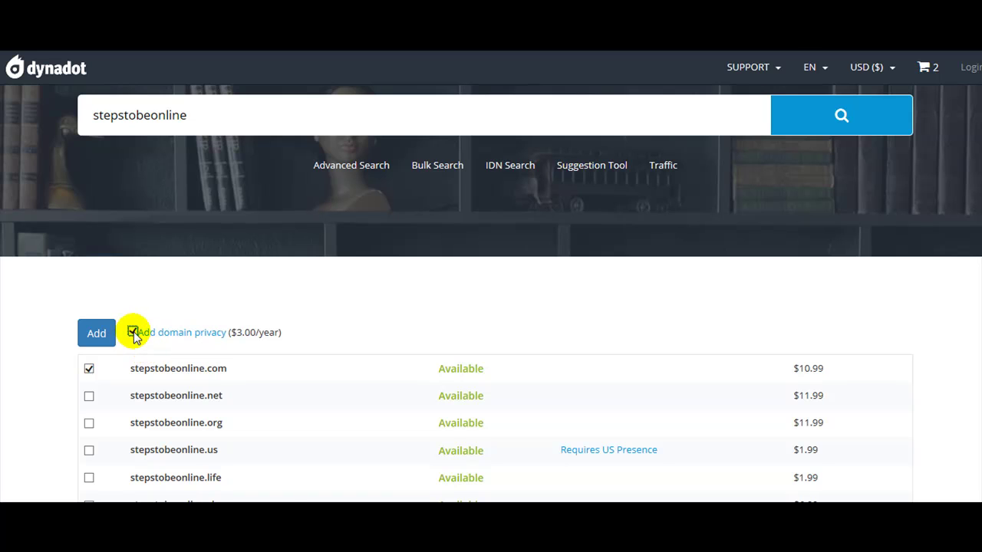
{"action": "left_click", "coordinate": [98, 335]}
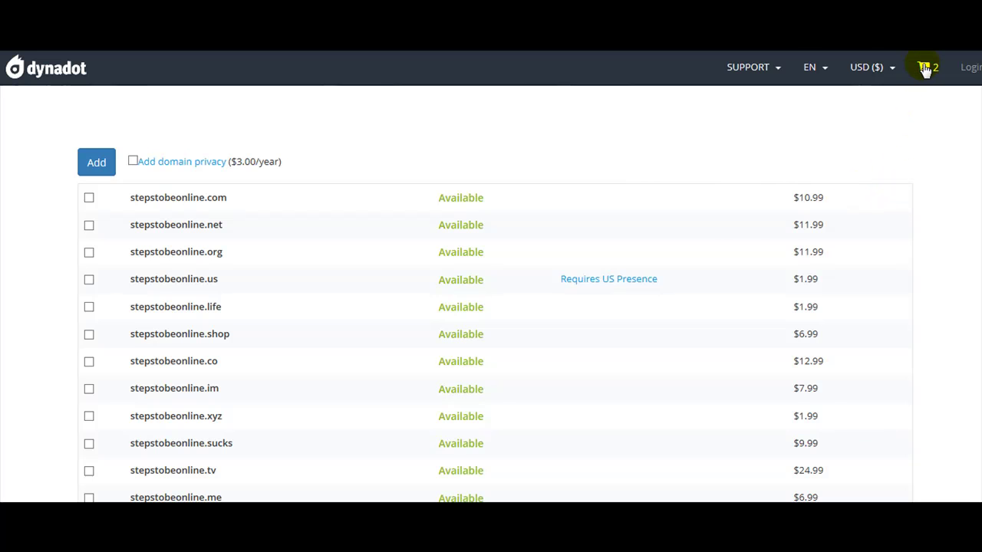
Open the full shopping cart from the cart dropdown's CHECK OUT button
{"action": "mouse_move", "coordinate": [926, 69]}
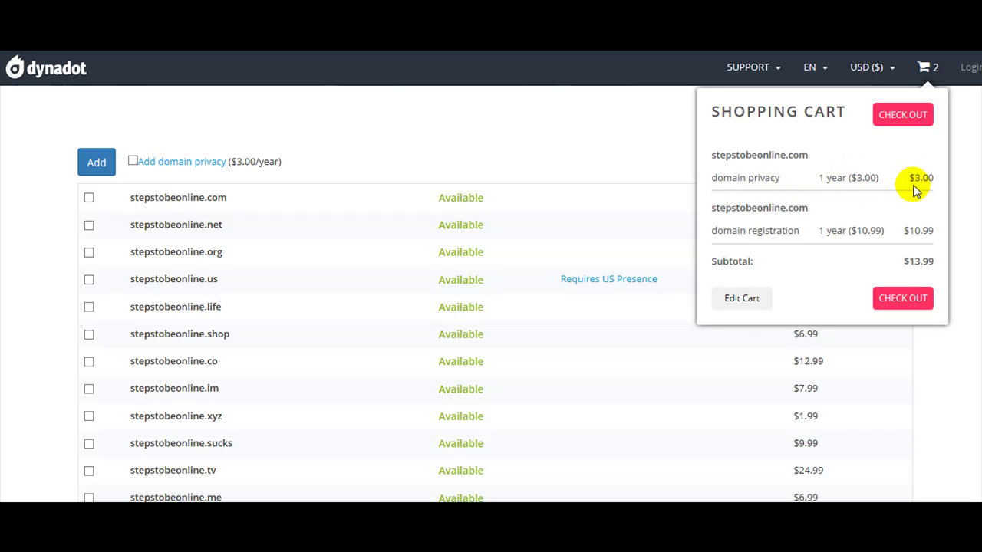
{"action": "left_click", "coordinate": [909, 303]}
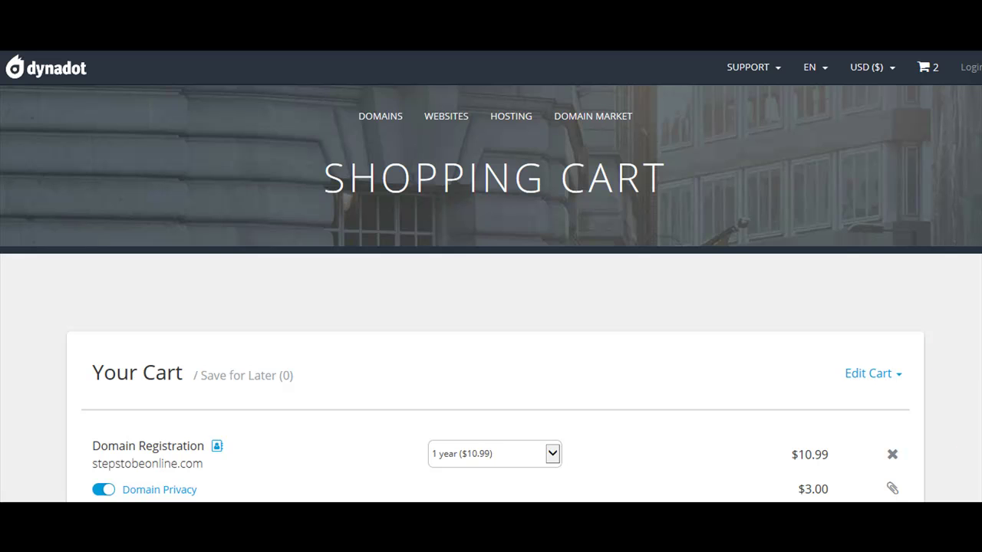
Change the stepstobeonline.com registration period to 2 years ($21.98)
{"action": "scroll", "coordinate": [491, 294], "scroll_direction": "down", "scroll_amount": 2}
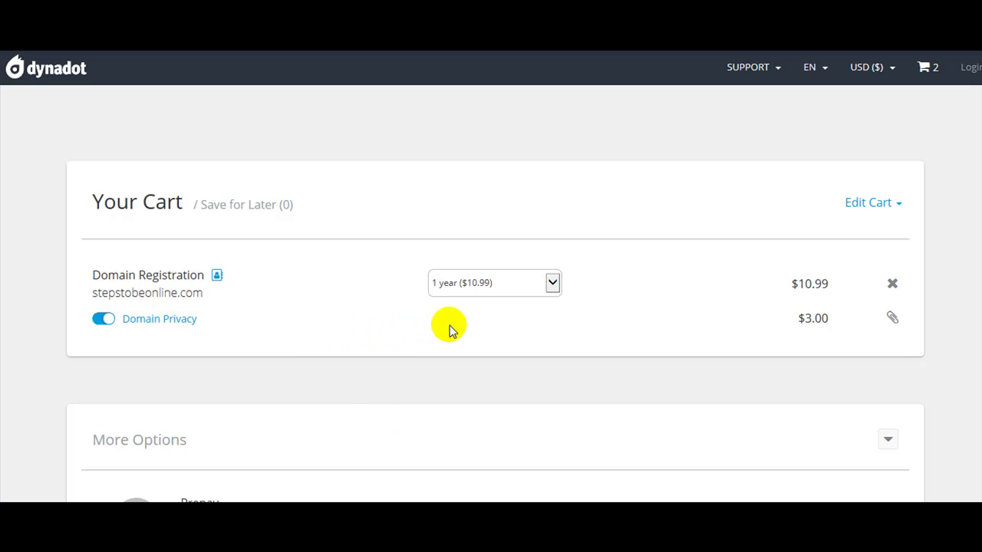
{"action": "left_click", "coordinate": [553, 284]}
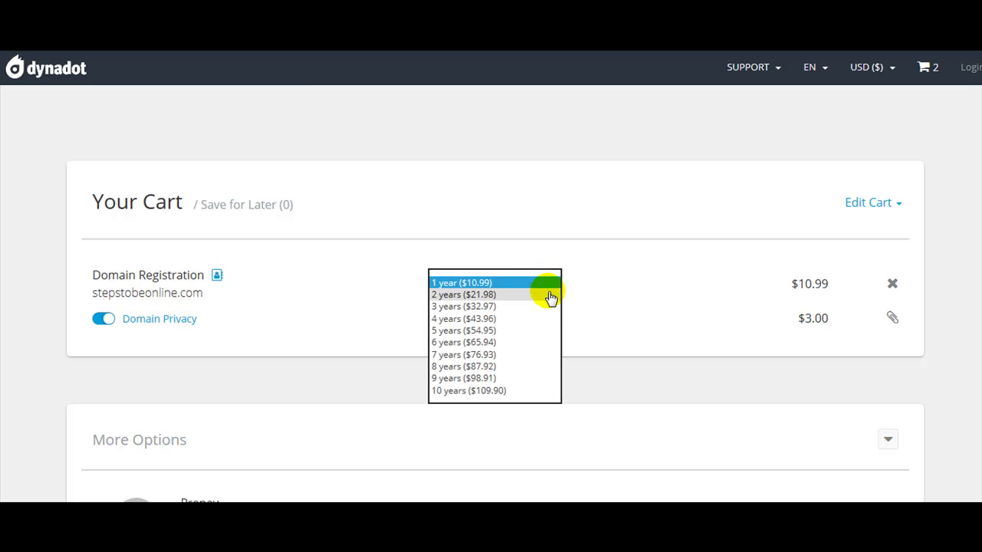
{"action": "left_click", "coordinate": [549, 296]}
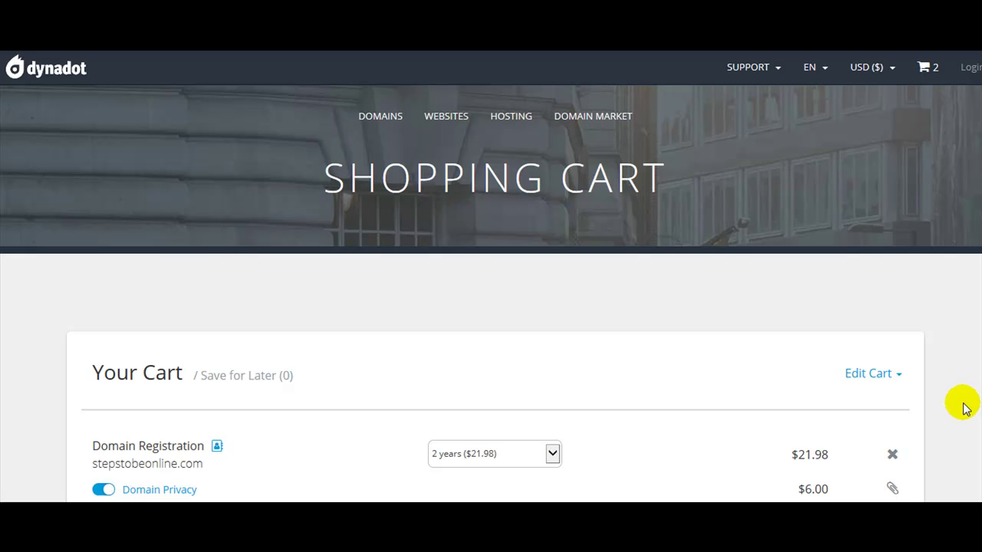
{"action": "scroll", "coordinate": [491, 292], "scroll_direction": "down", "scroll_amount": 3}
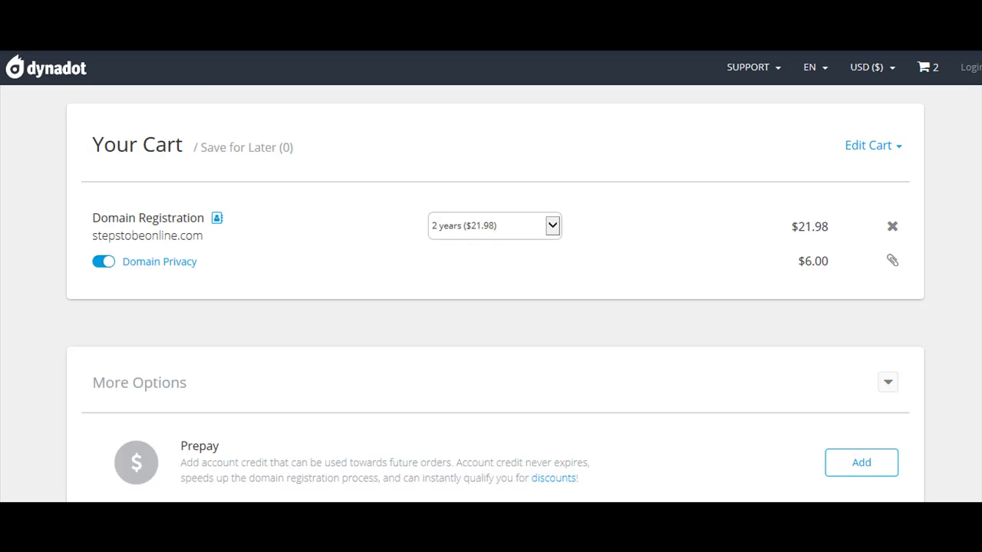
Scroll to the cart Total row and proceed to checkout
{"action": "scroll", "coordinate": [496, 294], "scroll_direction": "down", "scroll_amount": 3}
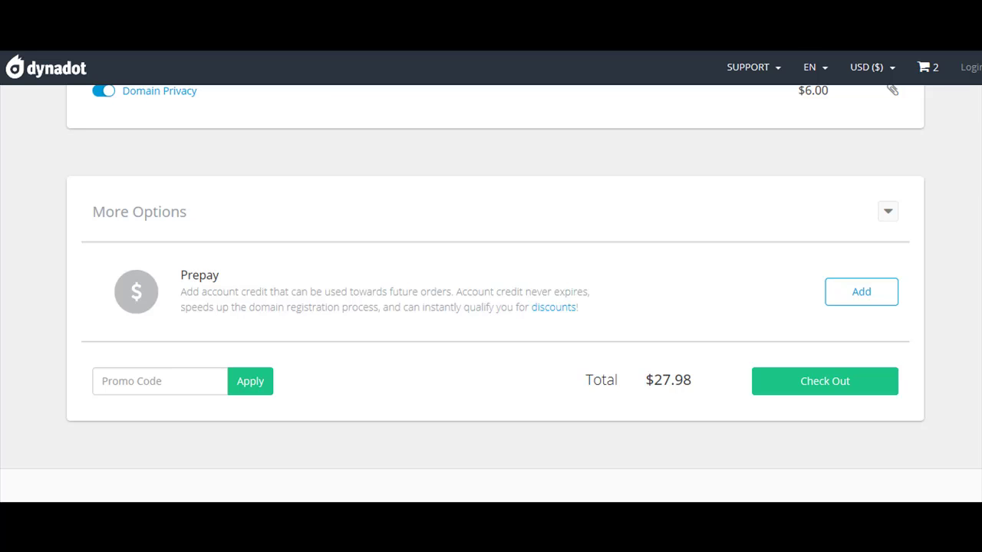
{"action": "scroll", "coordinate": [822, 293], "scroll_direction": "down", "scroll_amount": 2}
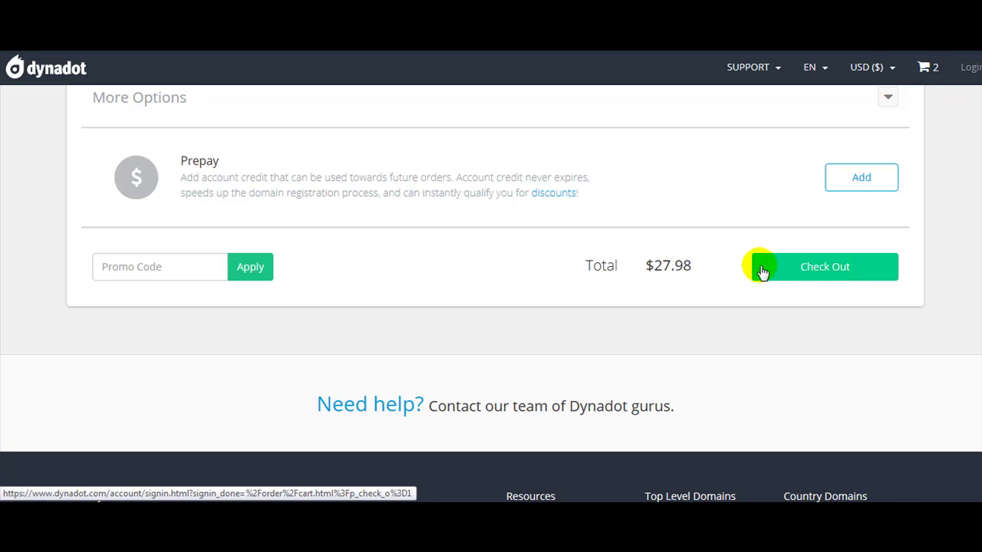
{"action": "left_click", "coordinate": [804, 274]}
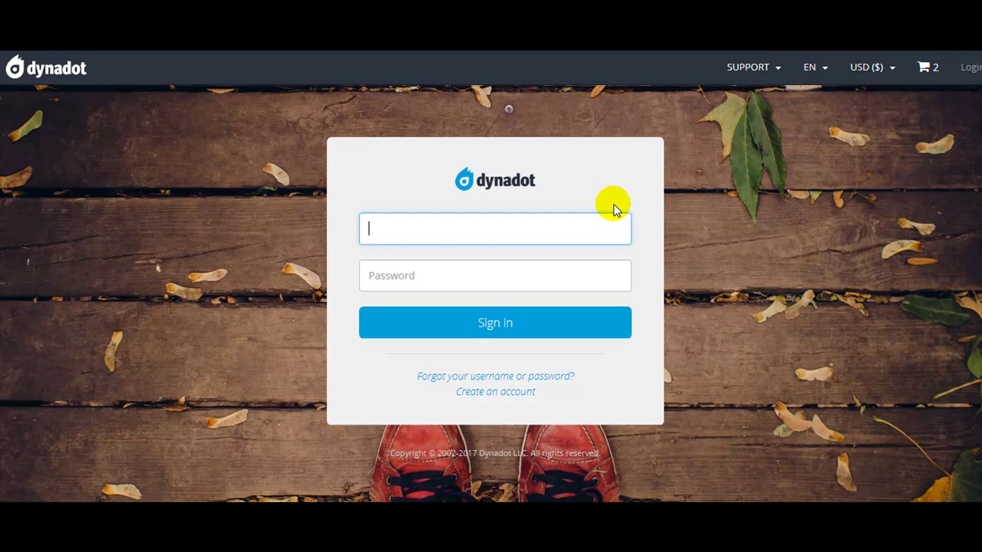
Choose Create an account on the checkout sign-in page
{"action": "left_click", "coordinate": [518, 394]}
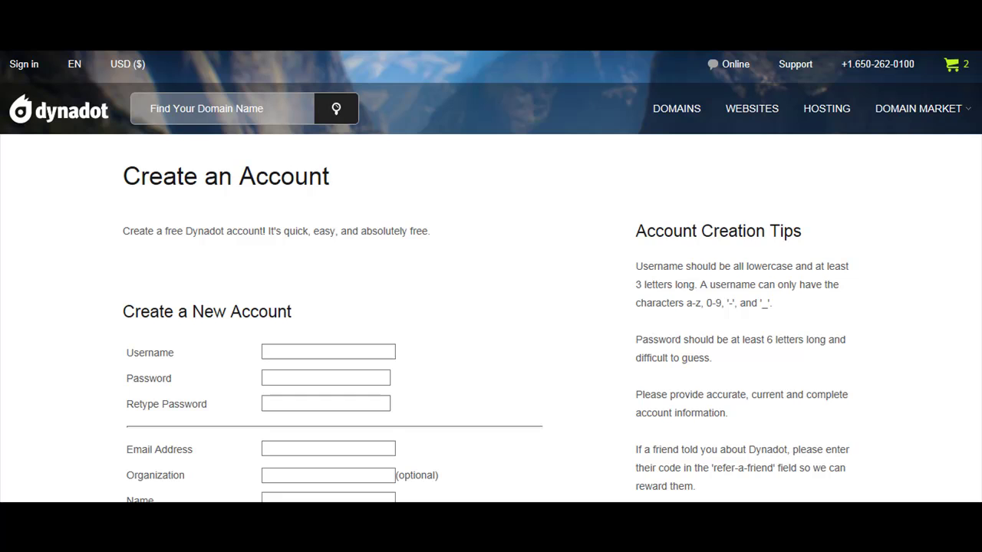
{"action": "scroll", "coordinate": [491, 307], "scroll_direction": "down", "scroll_amount": 2}
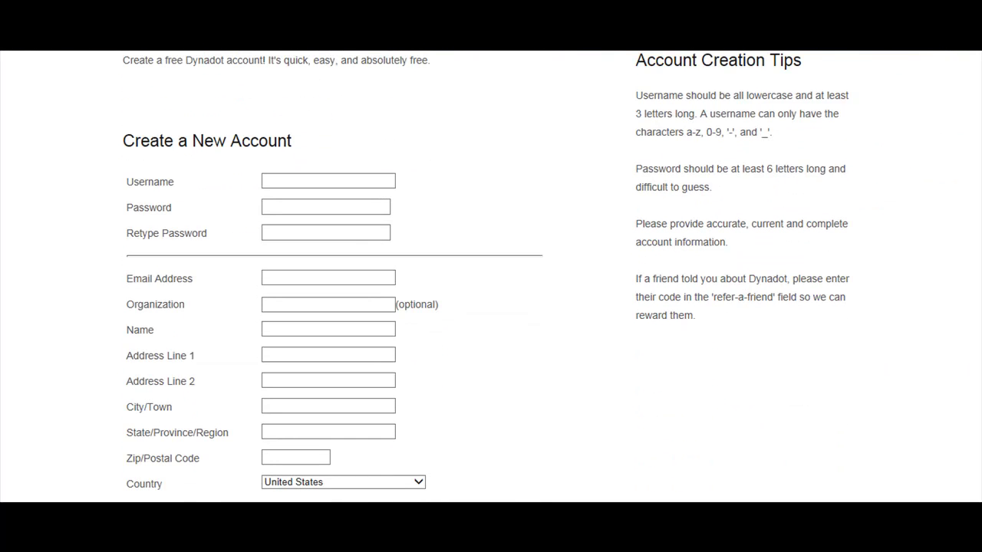
{"action": "scroll", "coordinate": [491, 306], "scroll_direction": "down", "scroll_amount": 1}
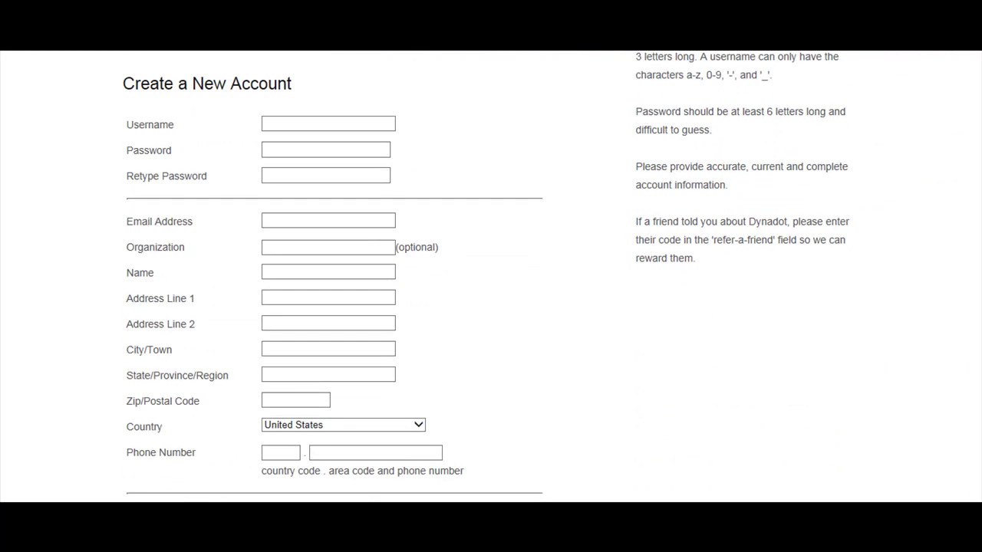
{"action": "left_click", "coordinate": [282, 128]}
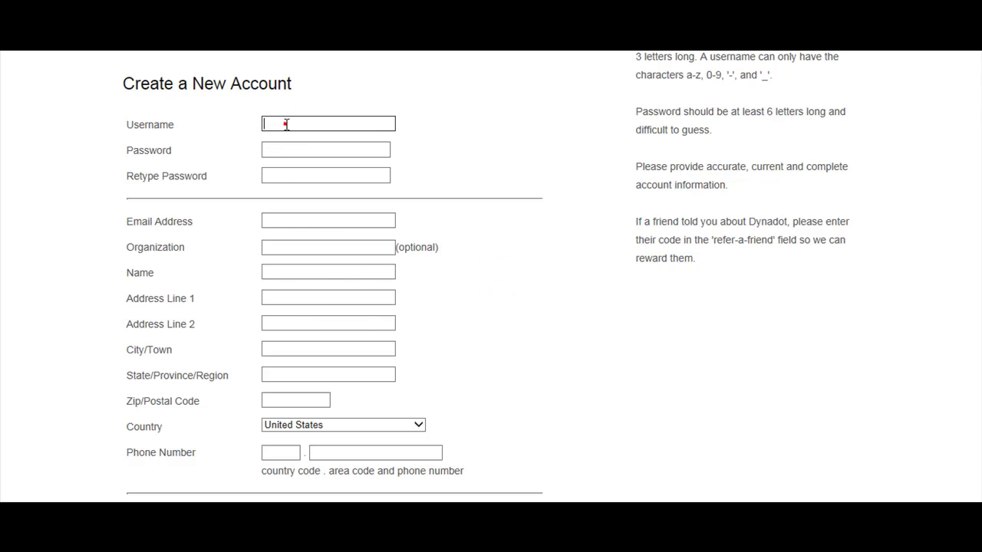
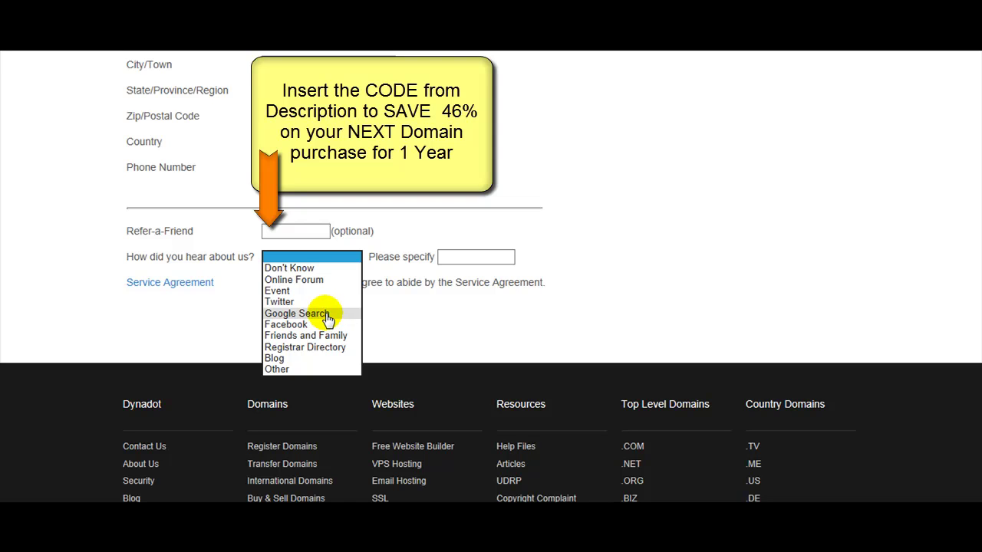
Choose Google Search as the referral source and tick the Service Agreement checkbox
{"action": "left_click", "coordinate": [329, 313]}
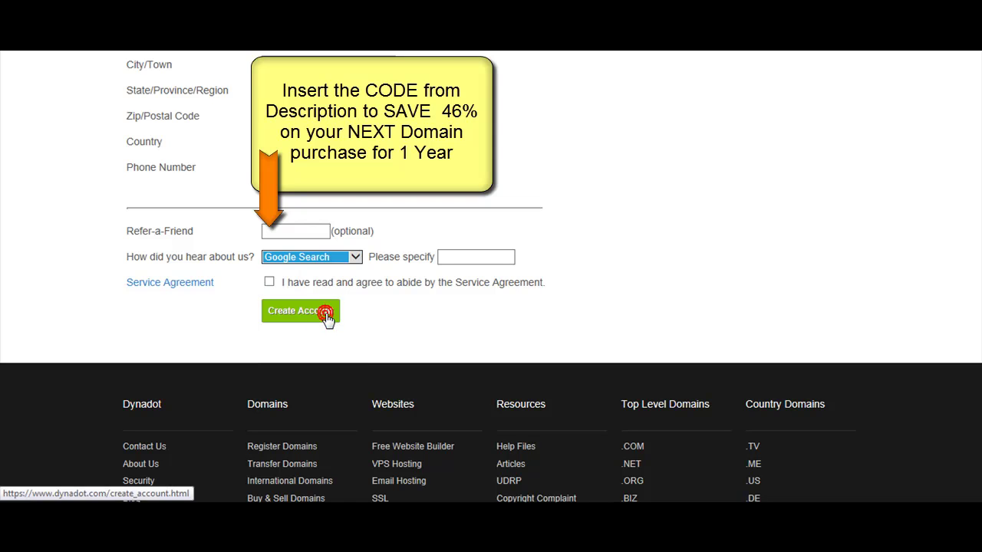
{"action": "left_click", "coordinate": [398, 305]}
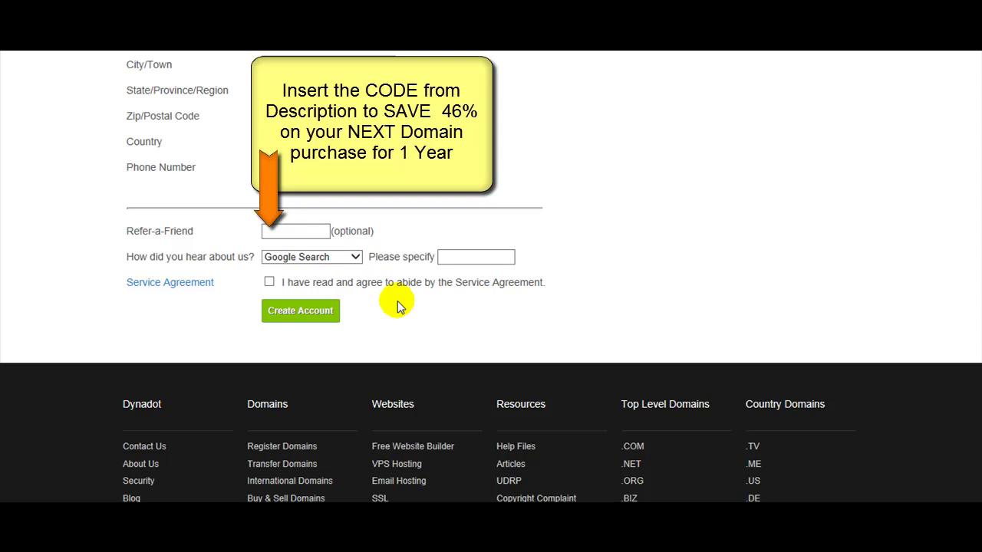
{"action": "left_click", "coordinate": [269, 282]}
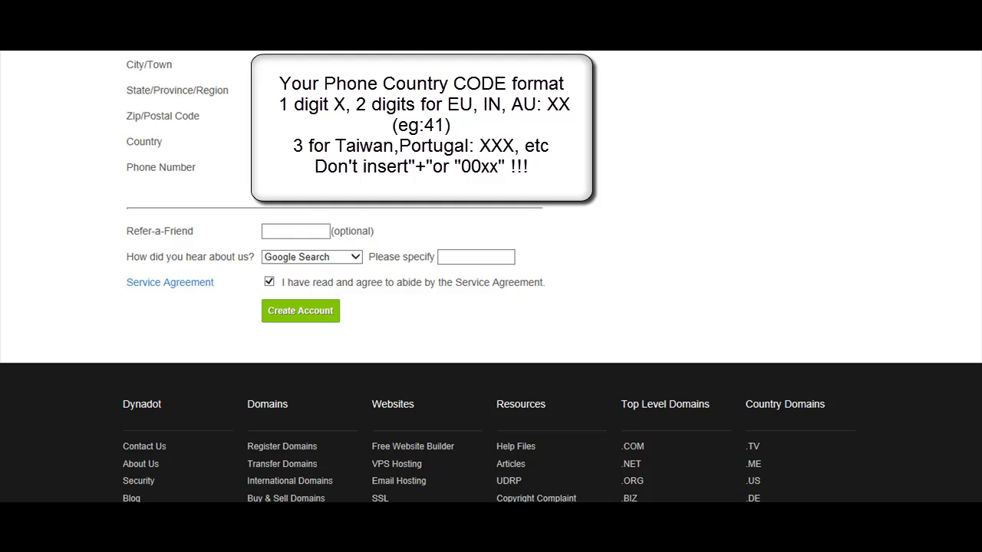
{"action": "scroll", "coordinate": [298, 456], "scroll_direction": "up", "scroll_amount": 2}
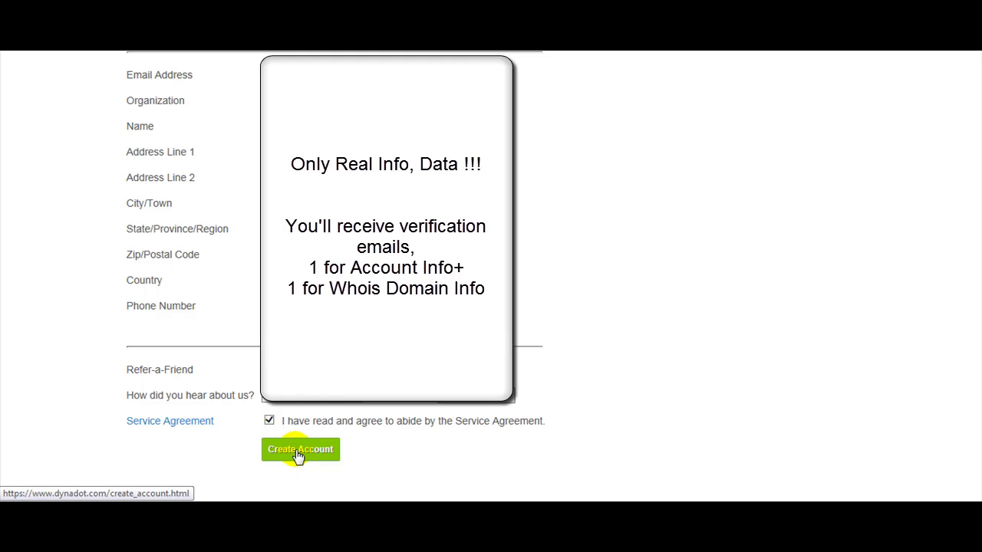
Create the Dynadot account and go to its sign-in page
{"action": "left_click", "coordinate": [299, 452]}
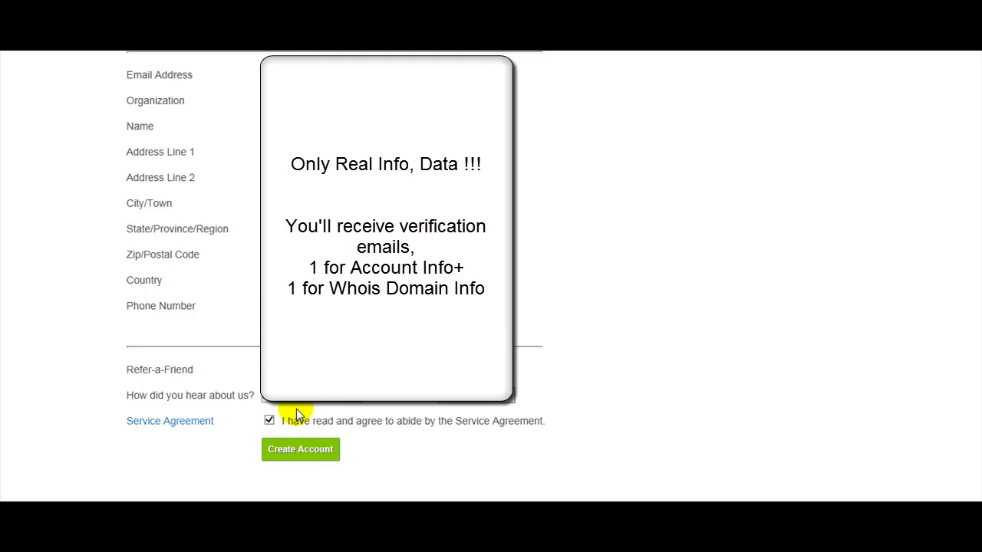
{"action": "left_click", "coordinate": [314, 452]}
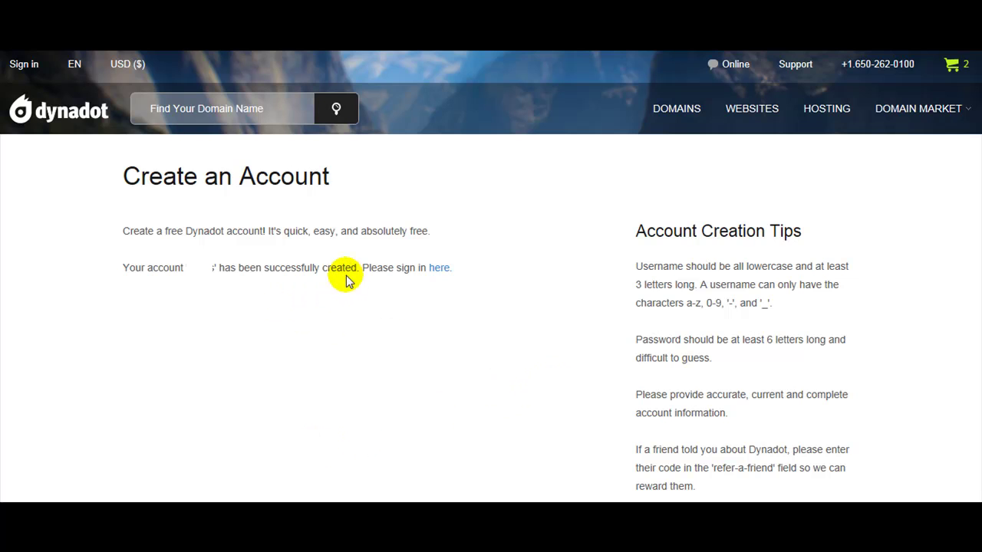
{"action": "left_click", "coordinate": [443, 273]}
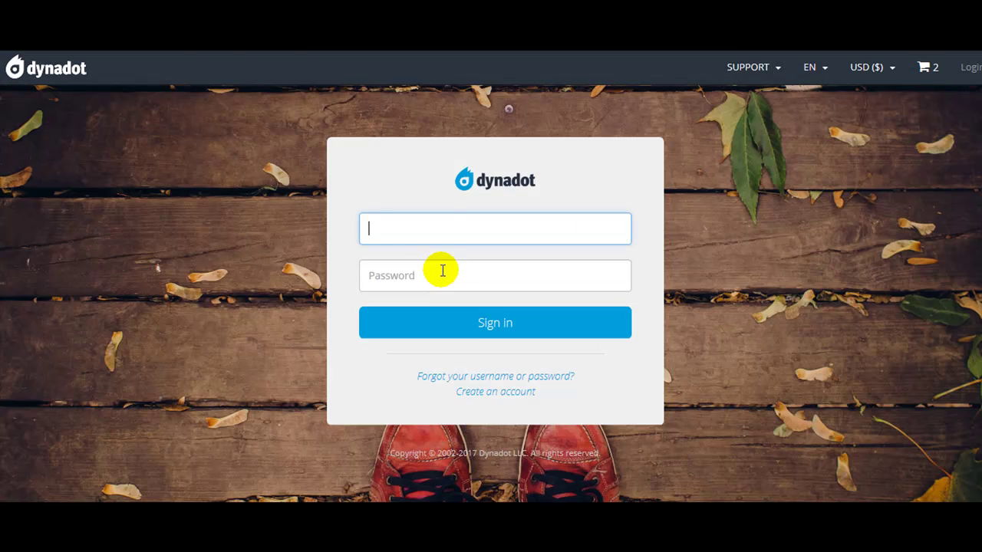
Sign in to the new account with its username and password
{"action": "left_click", "coordinate": [432, 234]}
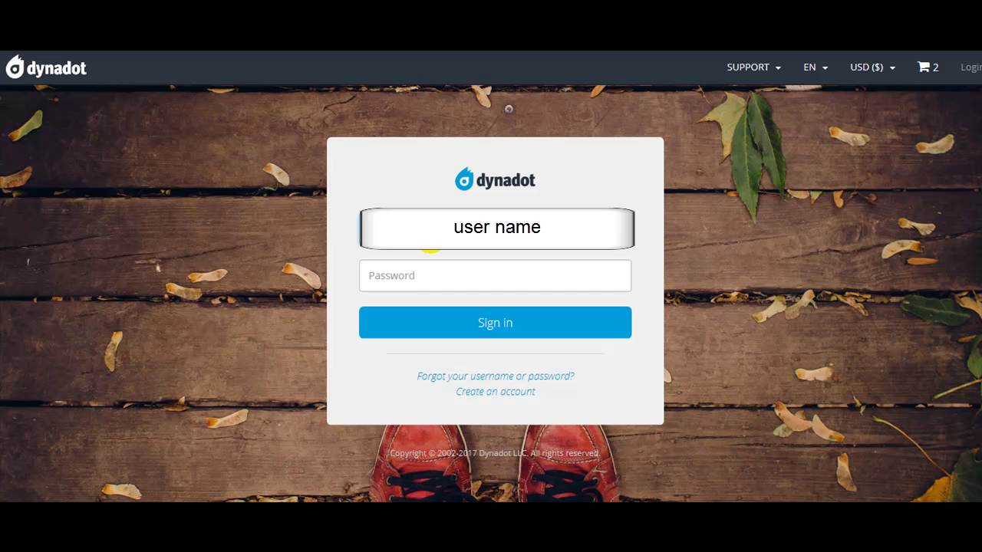
{"action": "left_click", "coordinate": [435, 274]}
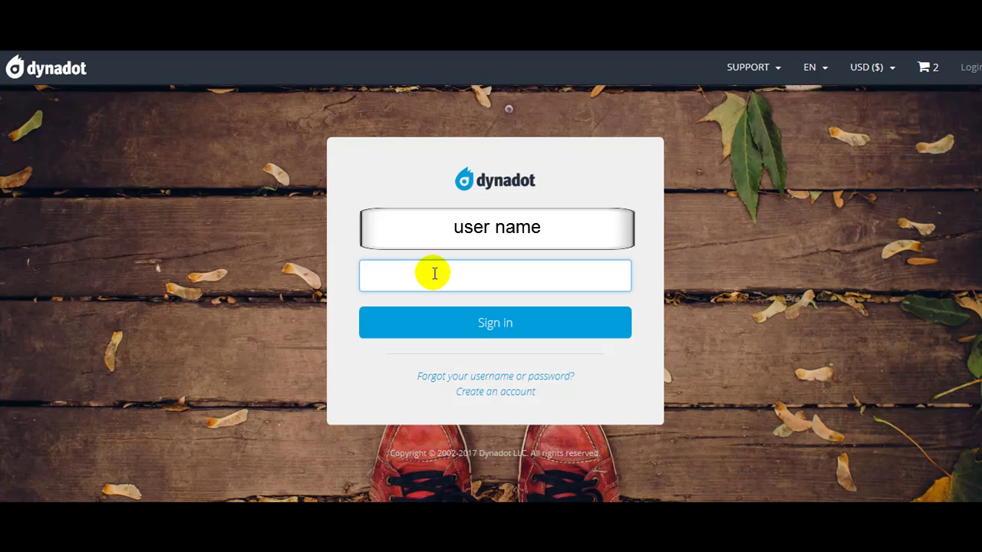
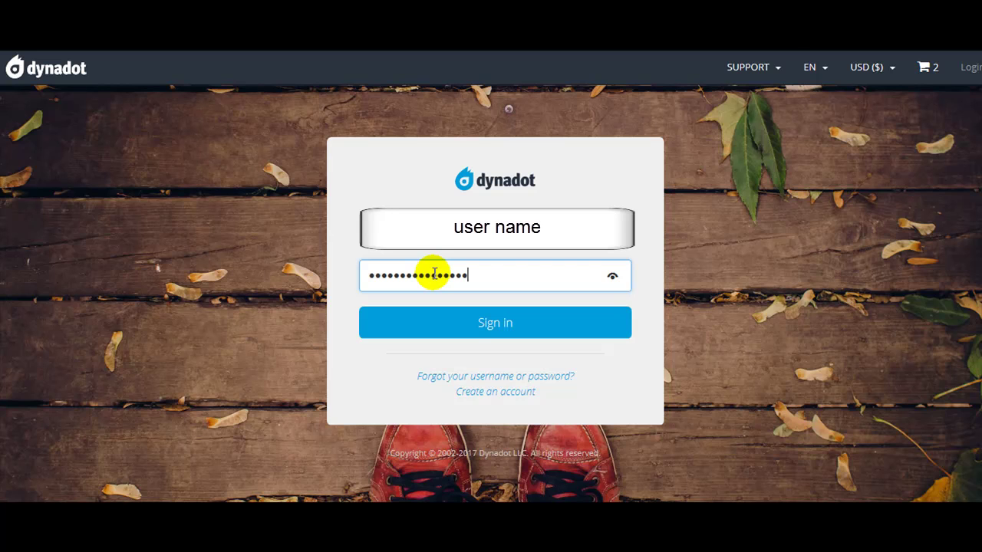
{"action": "left_click", "coordinate": [501, 326]}
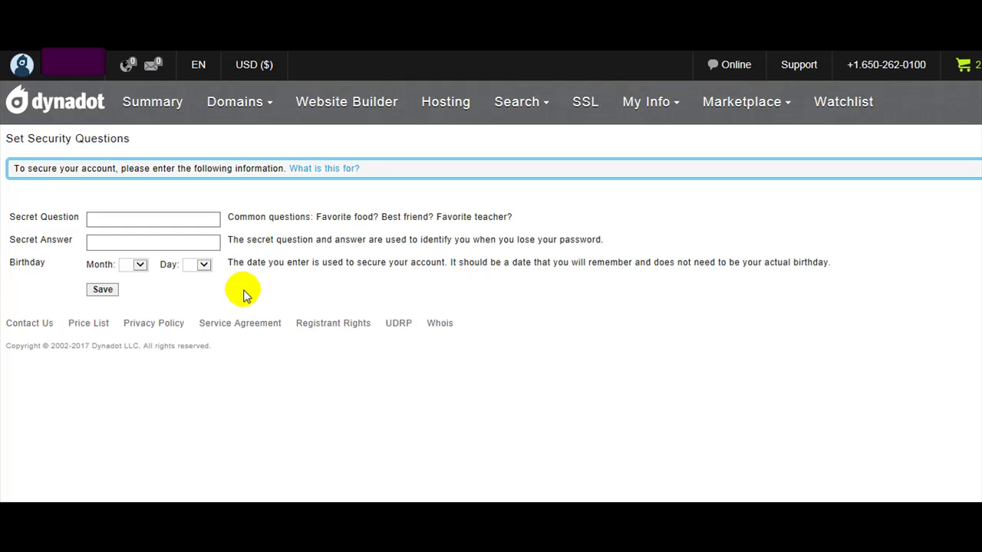
Set birthday month 2 and day 17, enter a secret question and answer, and save
{"action": "left_click", "coordinate": [141, 266]}
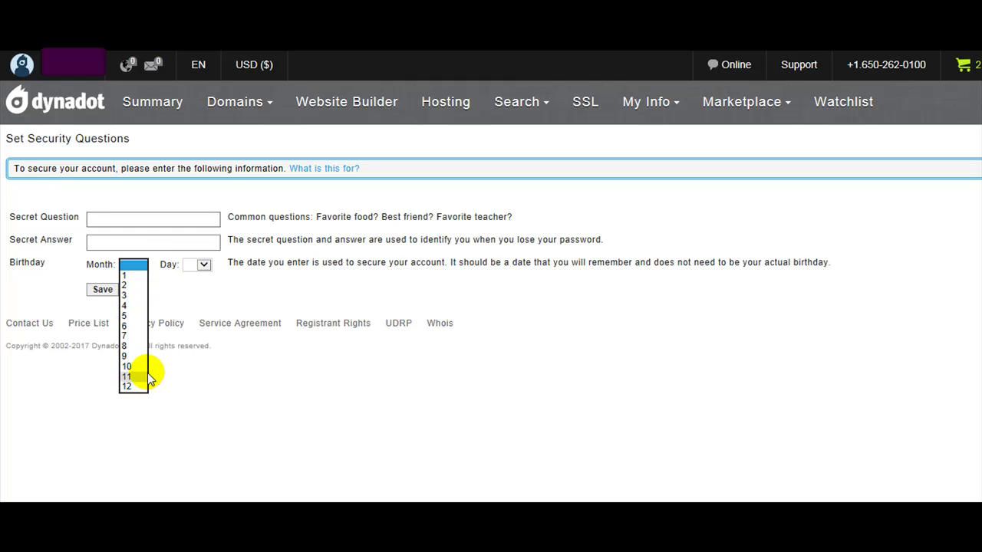
{"action": "left_click", "coordinate": [138, 286]}
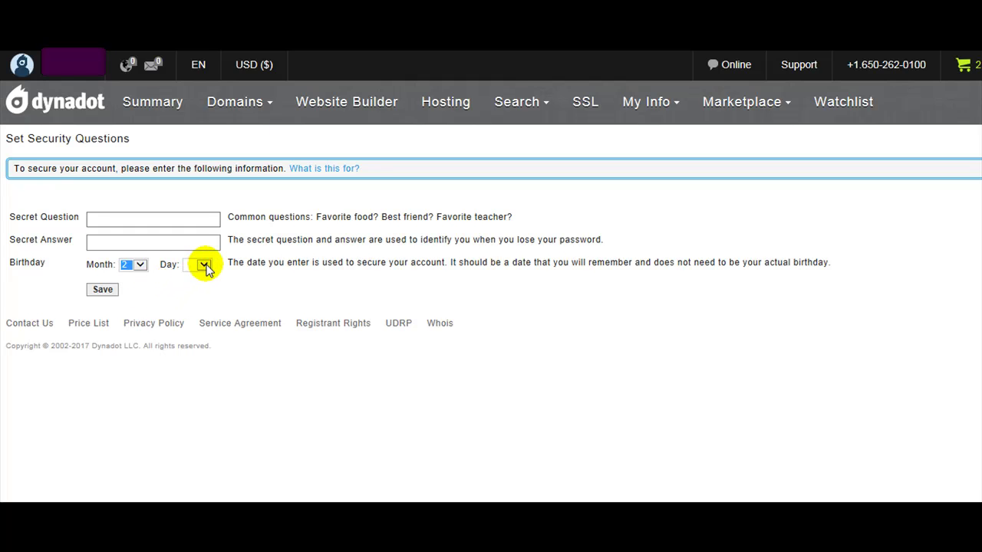
{"action": "left_click", "coordinate": [204, 265]}
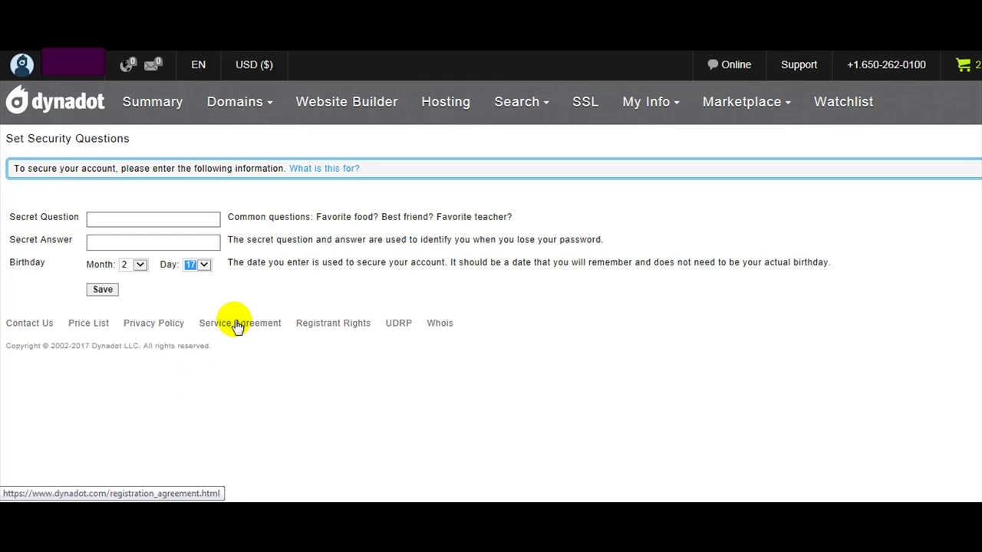
{"action": "left_click", "coordinate": [244, 294]}
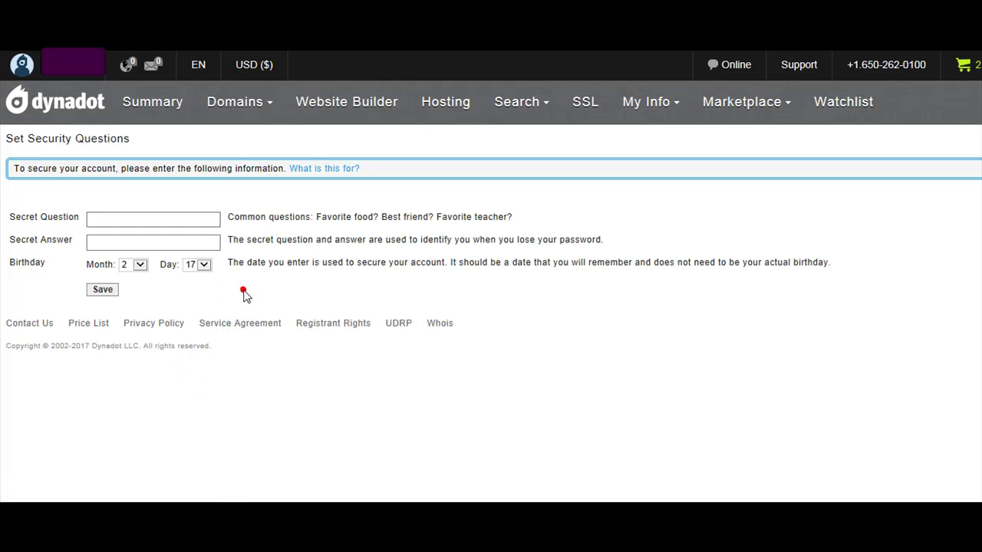
{"action": "left_click", "coordinate": [168, 217]}
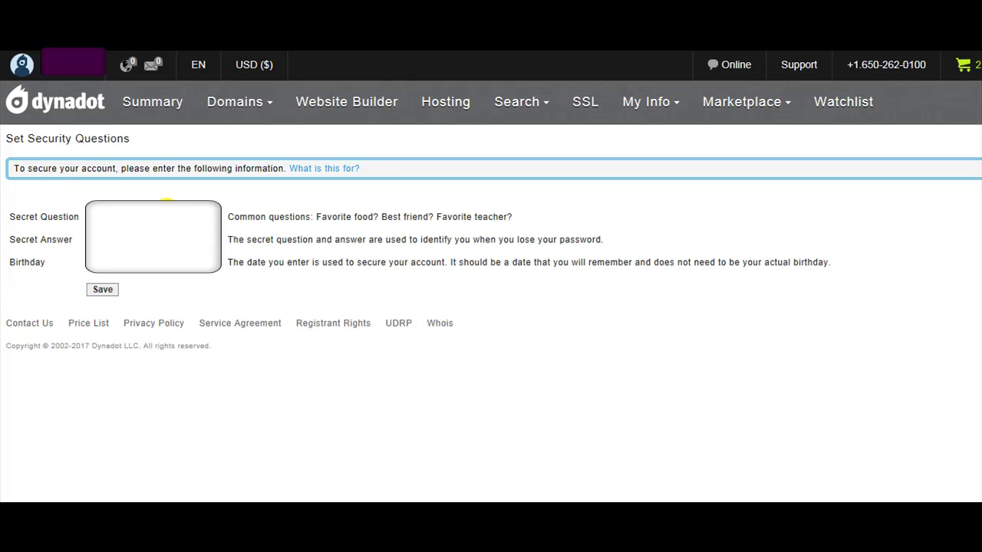
{"action": "left_click", "coordinate": [104, 292]}
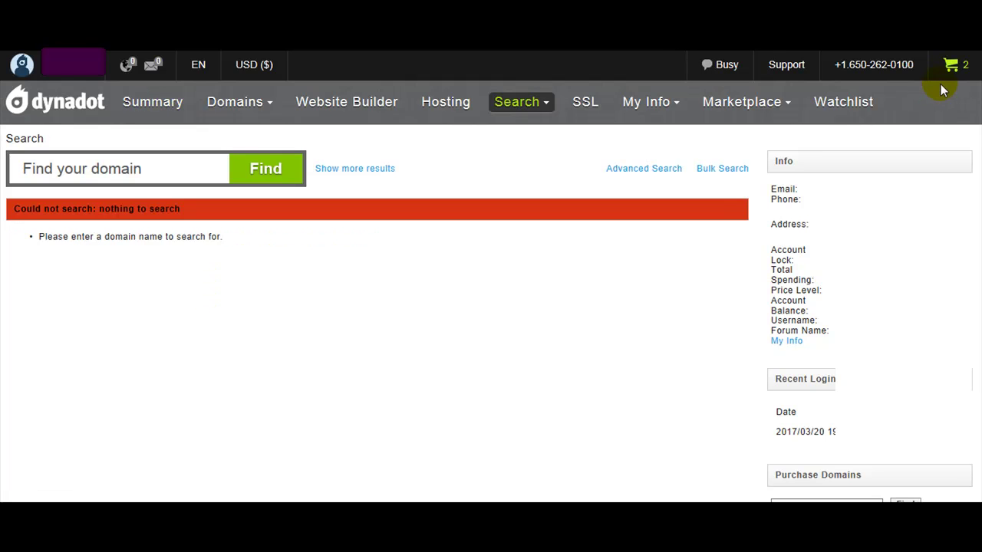
Check out the cart: stepstobeonline.com for 2 years plus domain privacy, $27.98 total
{"action": "mouse_move", "coordinate": [952, 68]}
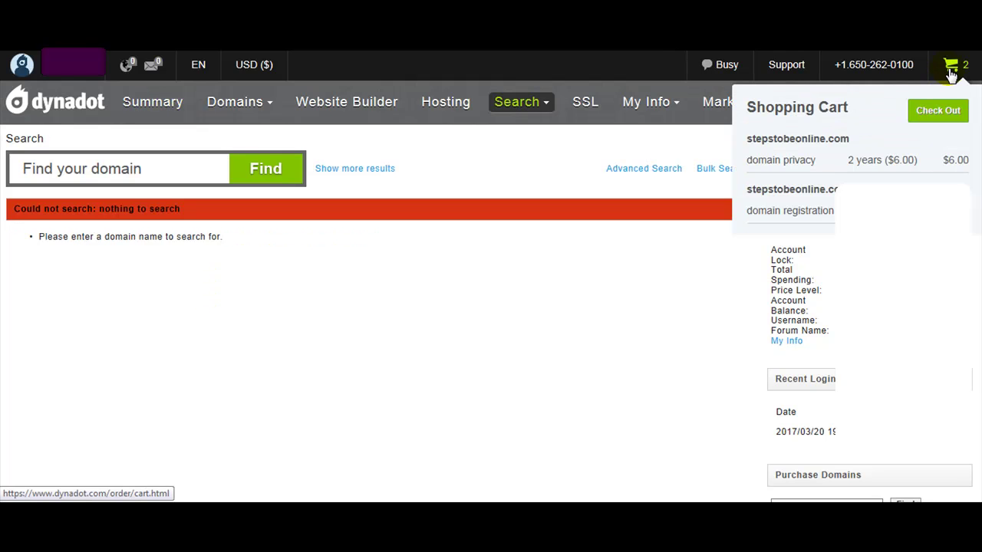
{"action": "left_click", "coordinate": [939, 114]}
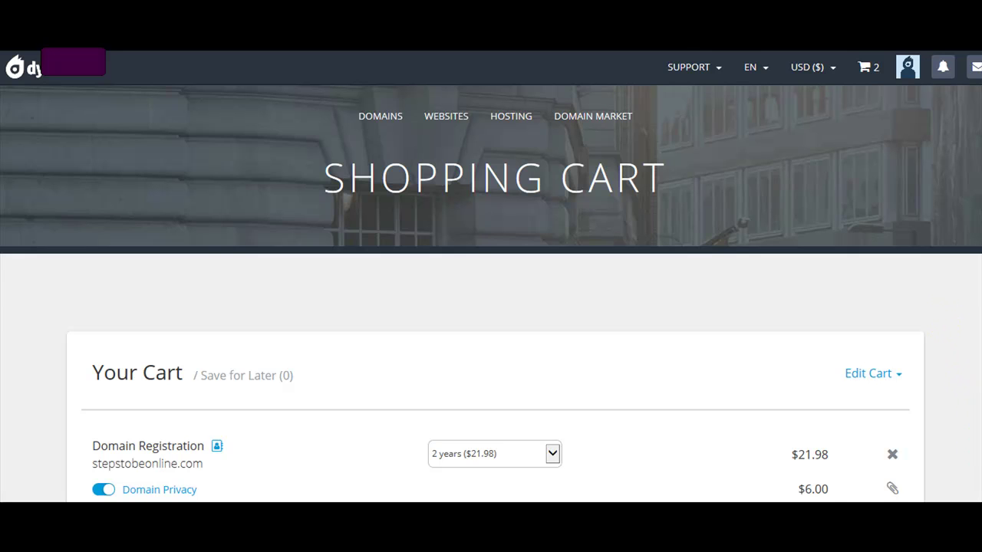
{"action": "scroll", "coordinate": [491, 307], "scroll_direction": "down", "scroll_amount": 4}
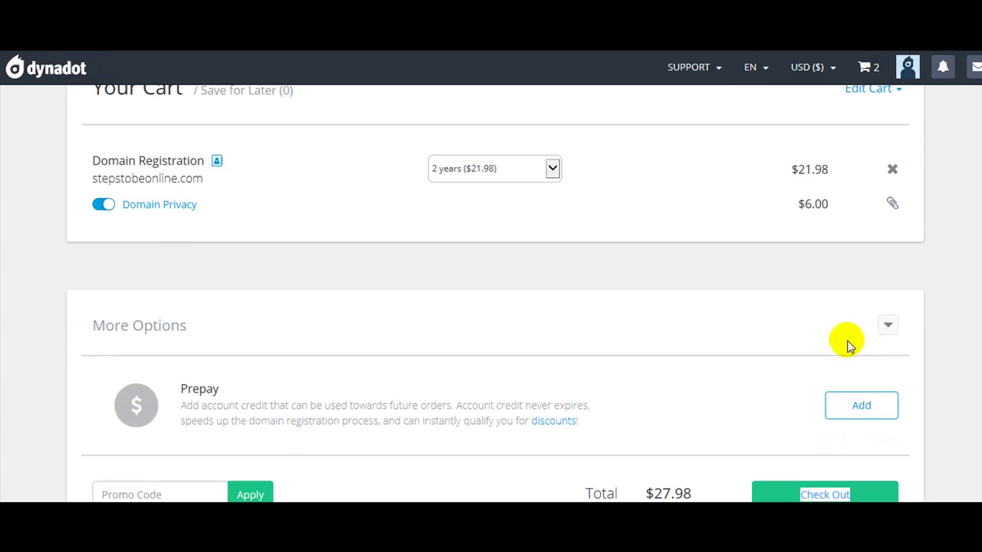
{"action": "left_click", "coordinate": [887, 327]}
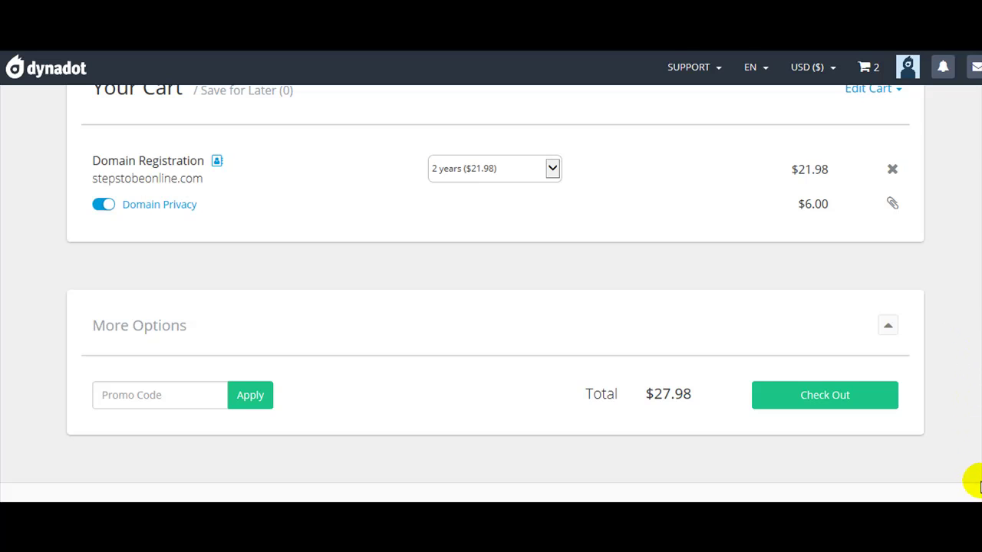
{"action": "left_click", "coordinate": [852, 395]}
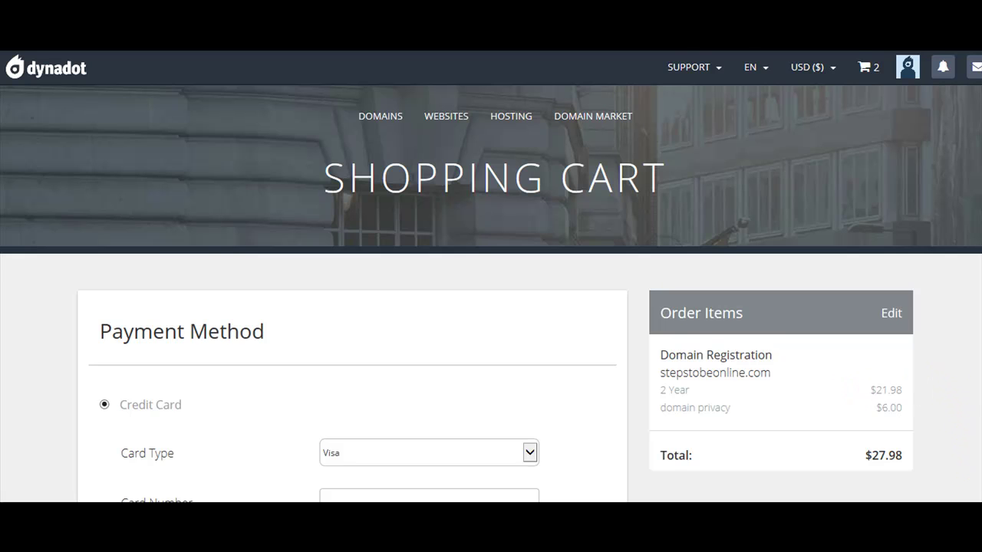
Select PayPal as the payment method and submit the $27.98 order
{"action": "scroll", "coordinate": [491, 294], "scroll_direction": "down", "scroll_amount": 2}
{"action": "scroll", "coordinate": [977, 487], "scroll_direction": "down", "scroll_amount": 1}
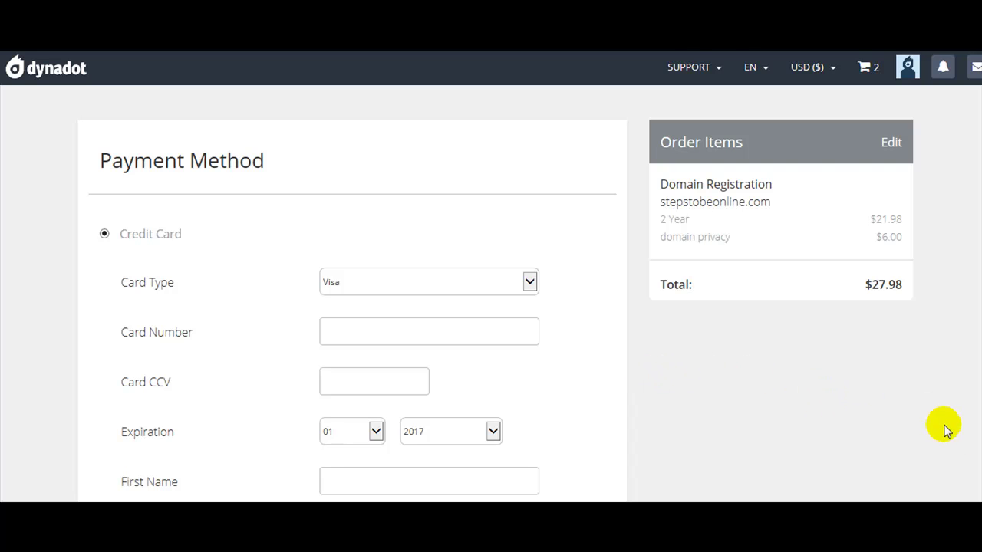
{"action": "scroll", "coordinate": [353, 294], "scroll_direction": "down", "scroll_amount": 4}
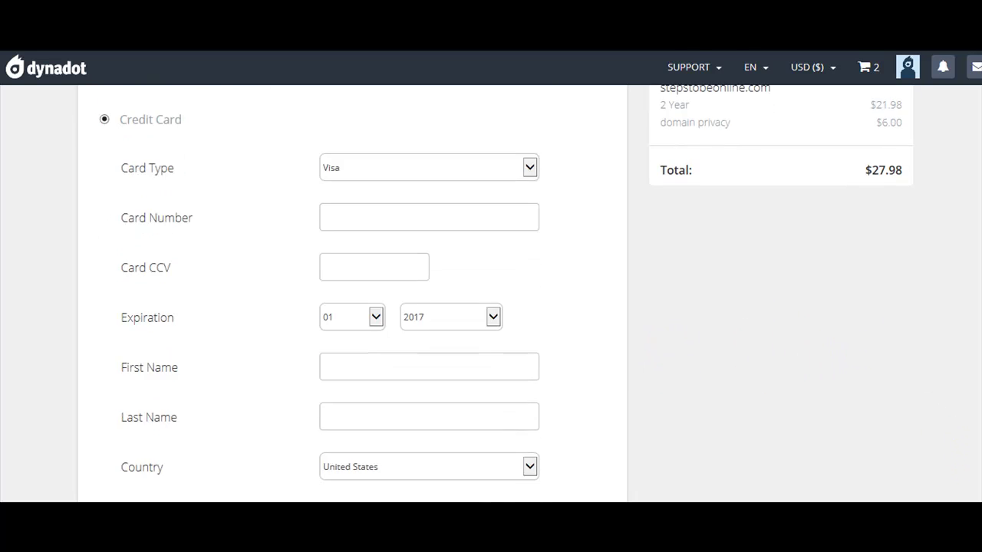
{"action": "scroll", "coordinate": [353, 294], "scroll_direction": "down", "scroll_amount": 2}
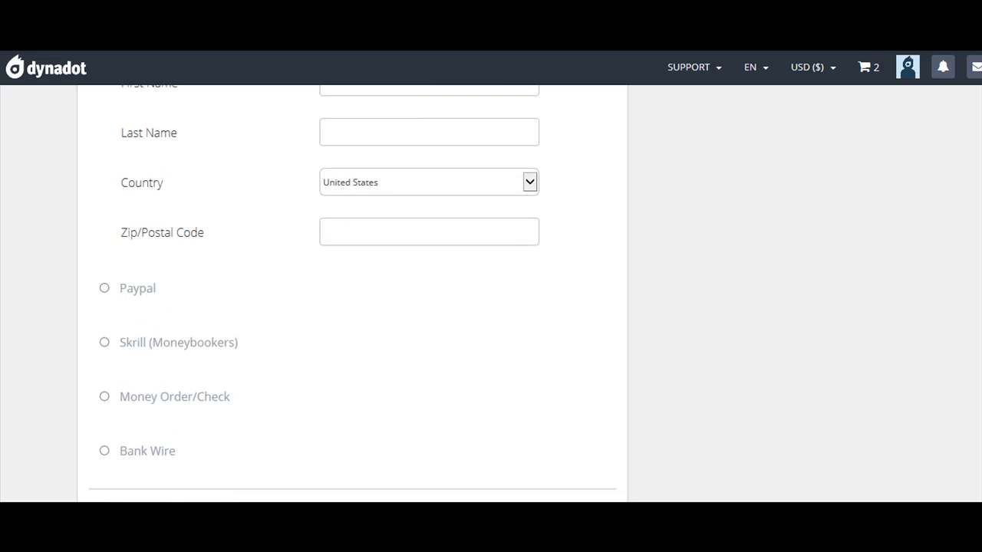
{"action": "left_click", "coordinate": [105, 288]}
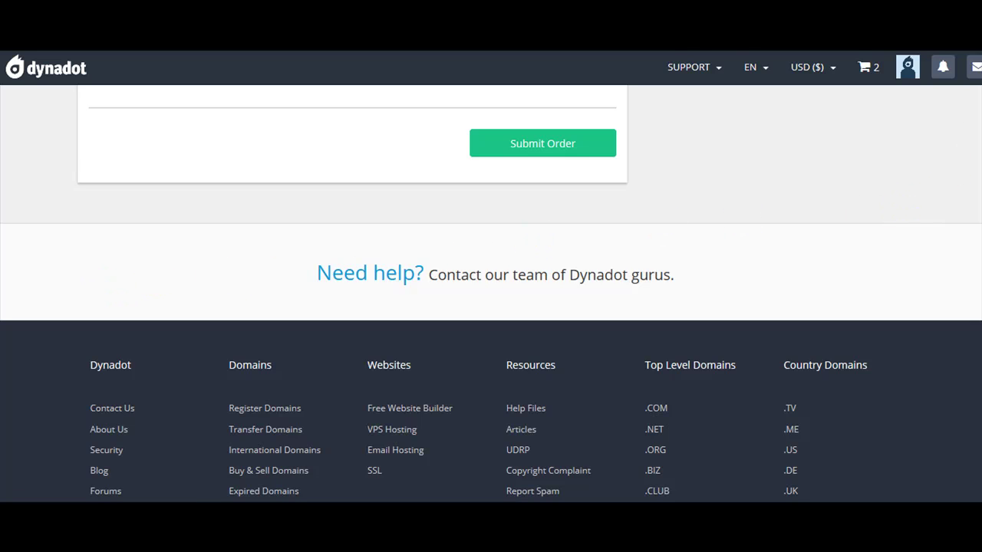
{"action": "scroll", "coordinate": [491, 291], "scroll_direction": "up", "scroll_amount": 4}
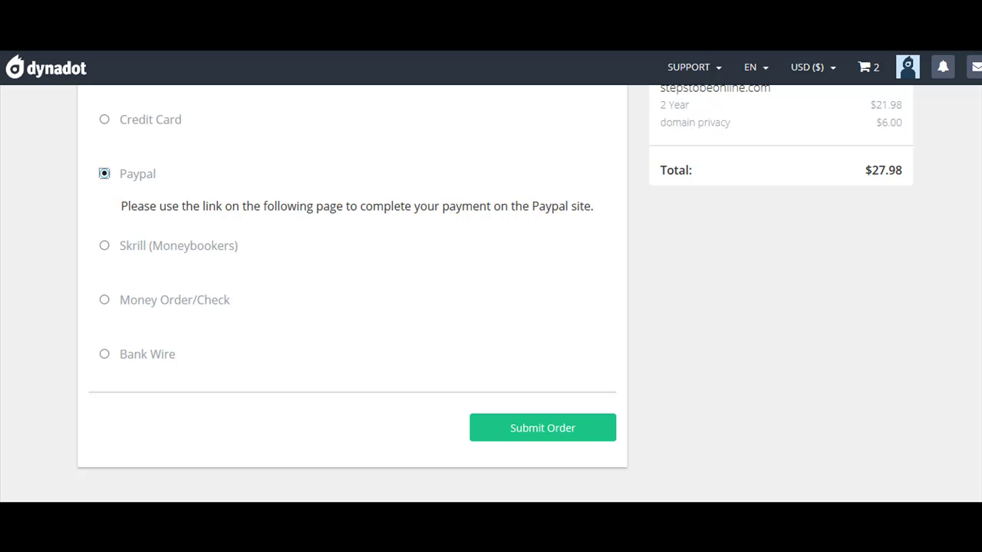
{"action": "scroll", "coordinate": [837, 445], "scroll_direction": "down", "scroll_amount": 2}
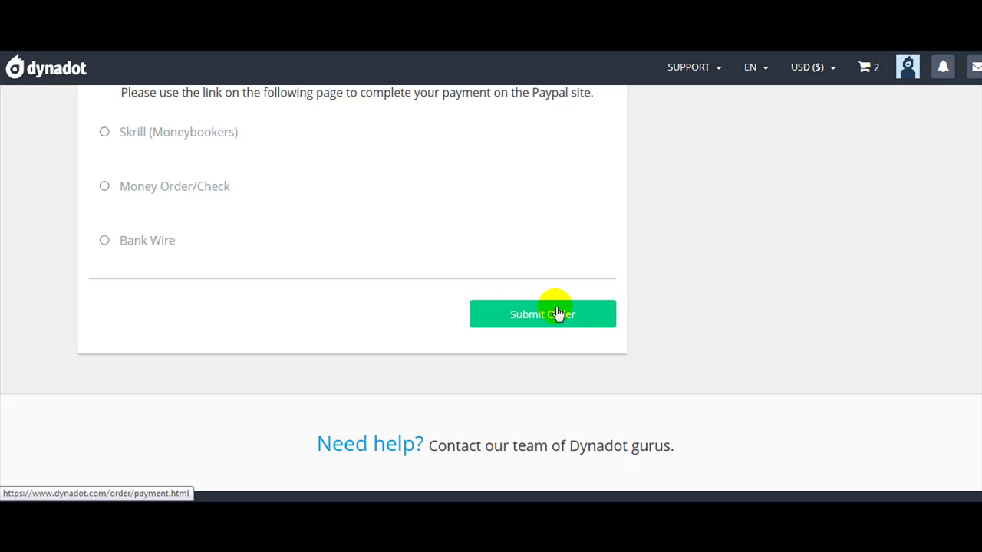
{"action": "left_click", "coordinate": [558, 314]}
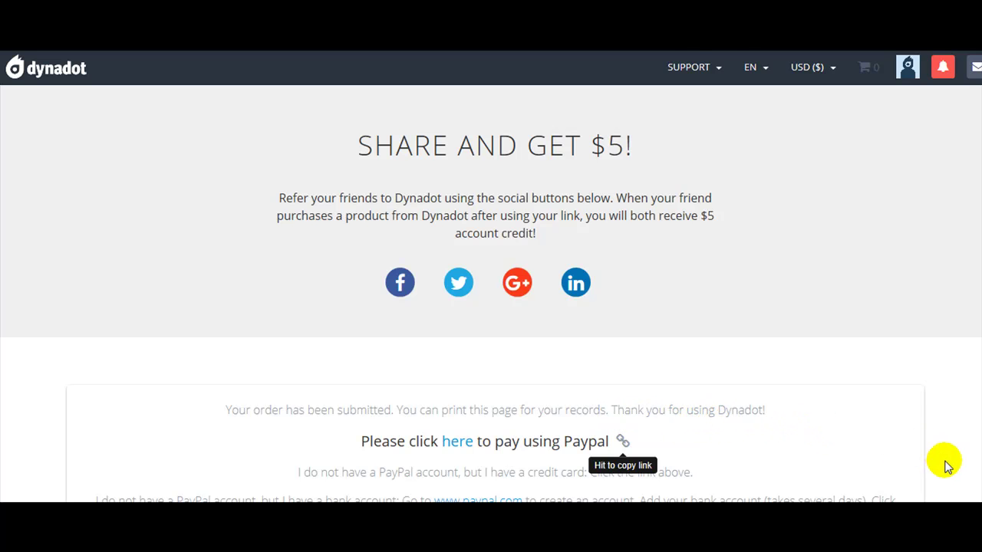
Review the unpaid $27.98 order details, then follow the link to pay via PayPal
{"action": "scroll", "coordinate": [491, 291], "scroll_direction": "down", "scroll_amount": 10}
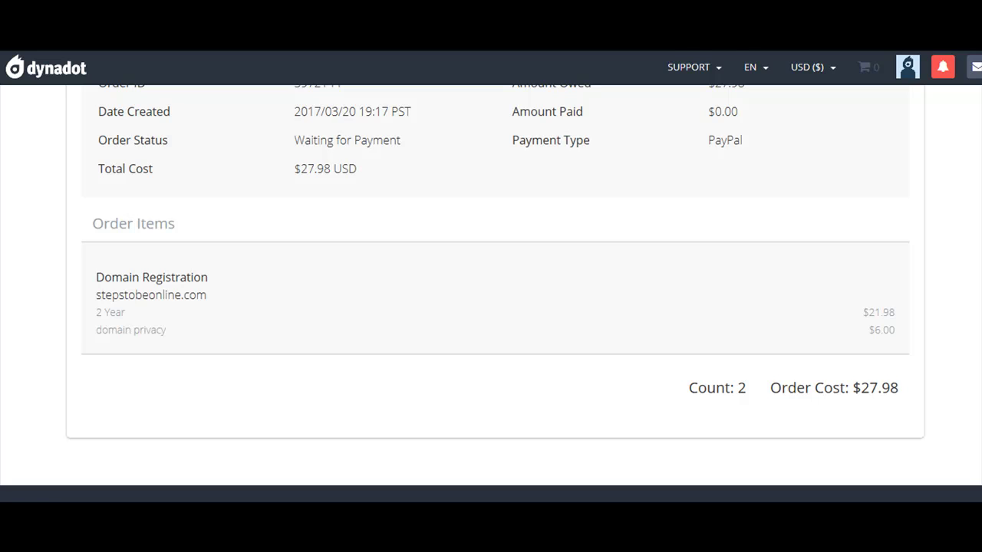
{"action": "scroll", "coordinate": [460, 277], "scroll_direction": "up", "scroll_amount": 10}
{"action": "left_click", "coordinate": [458, 272]}
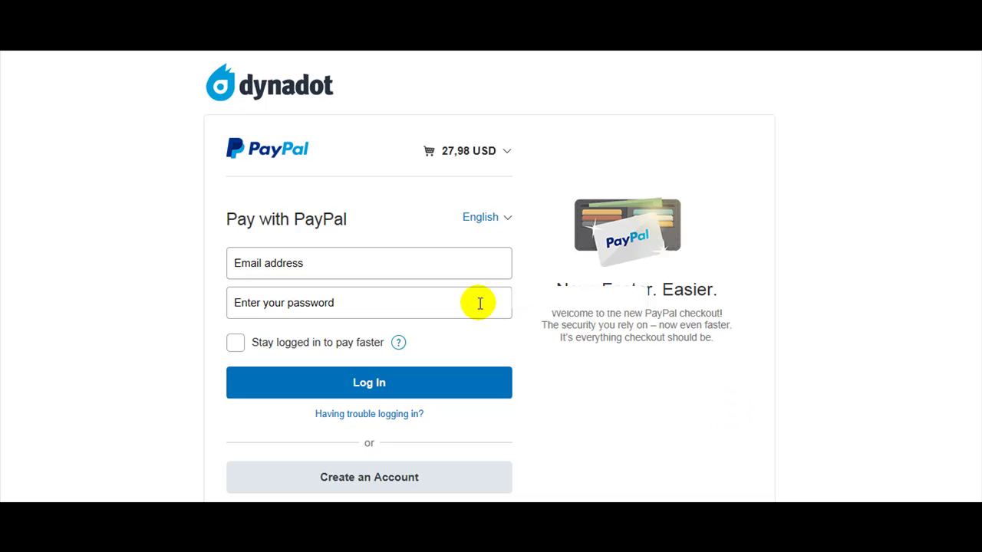
Log in to PayPal with the account email and password, and pay 27,98 USD from the balance
{"action": "left_click", "coordinate": [386, 263]}
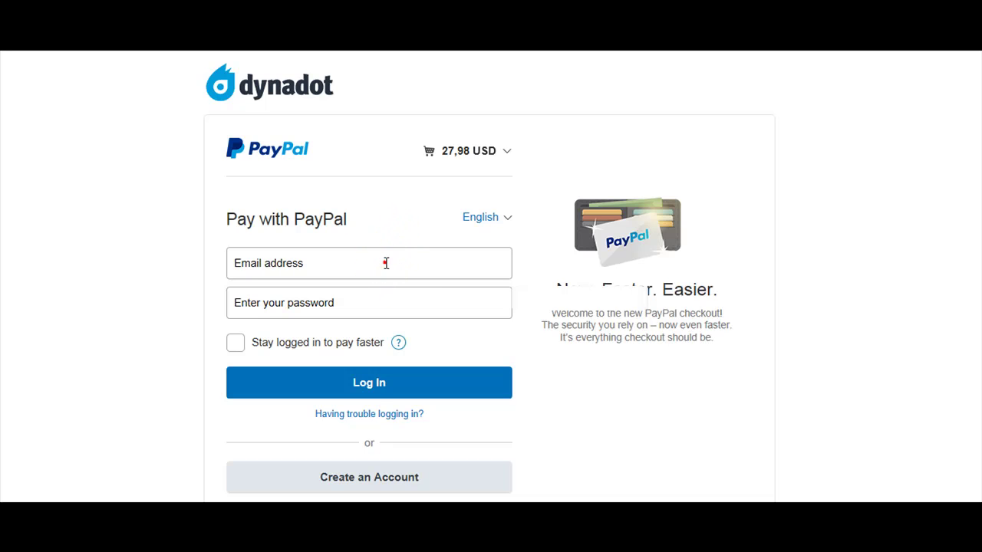
{"action": "left_click", "coordinate": [379, 302]}
{"action": "type", "text": "********"}
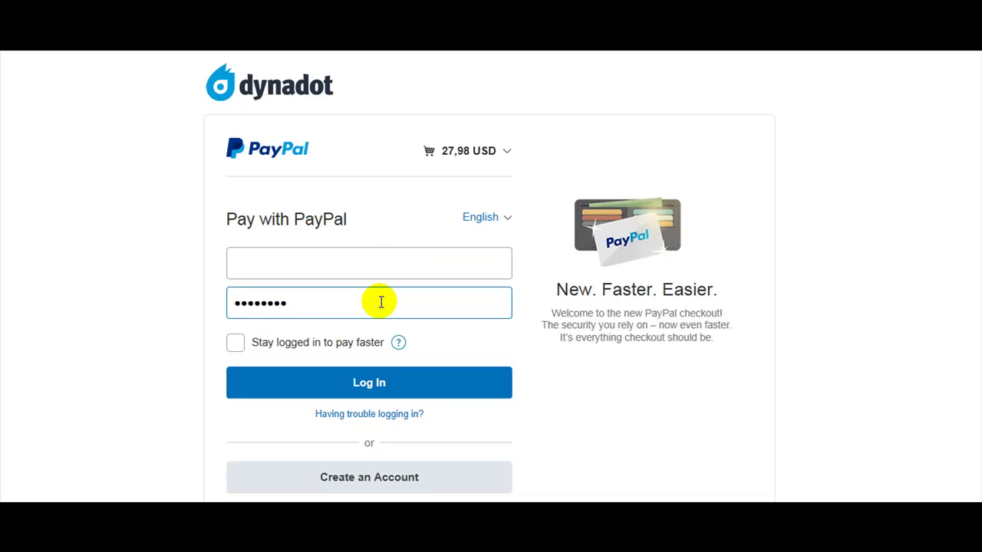
{"action": "type", "text": "**"}
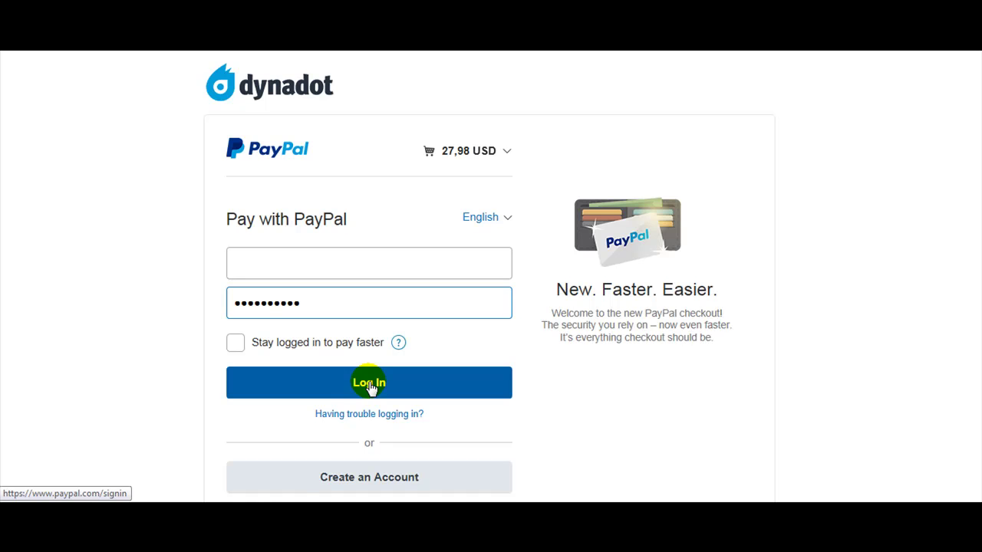
{"action": "left_click", "coordinate": [369, 383]}
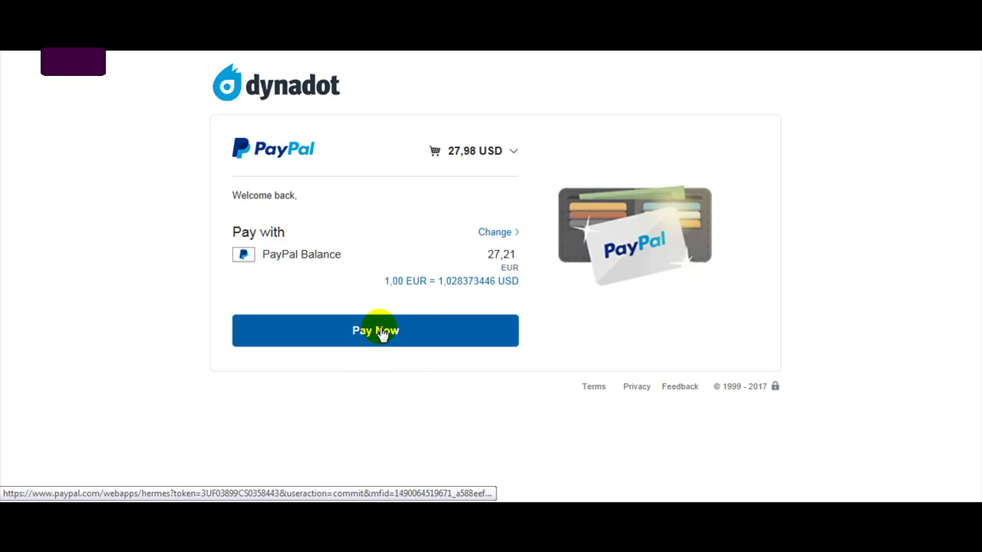
{"action": "left_click", "coordinate": [381, 333]}
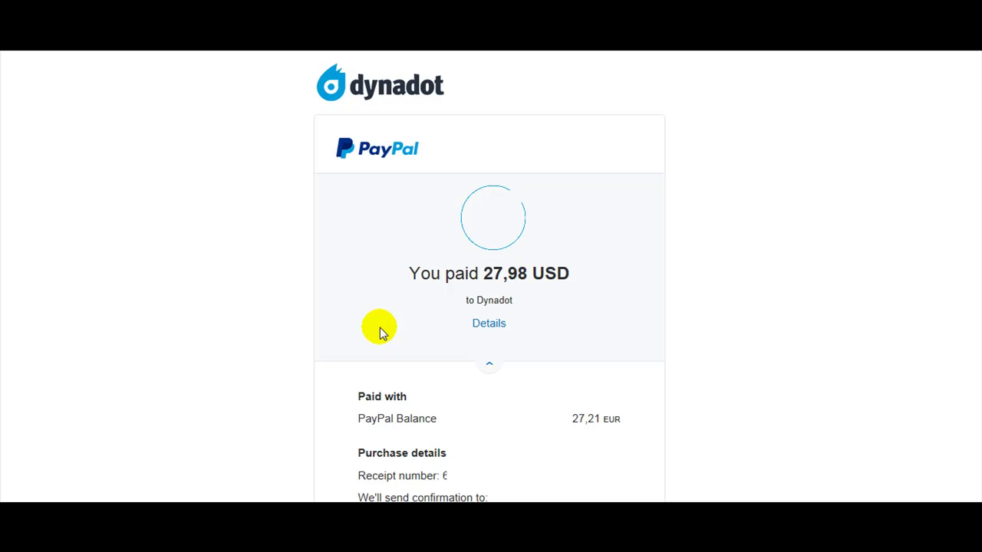
Check the PayPal payment receipt and return to Dynadot's Order Receipt page
{"action": "scroll", "coordinate": [381, 333], "scroll_direction": "down", "scroll_amount": 3}
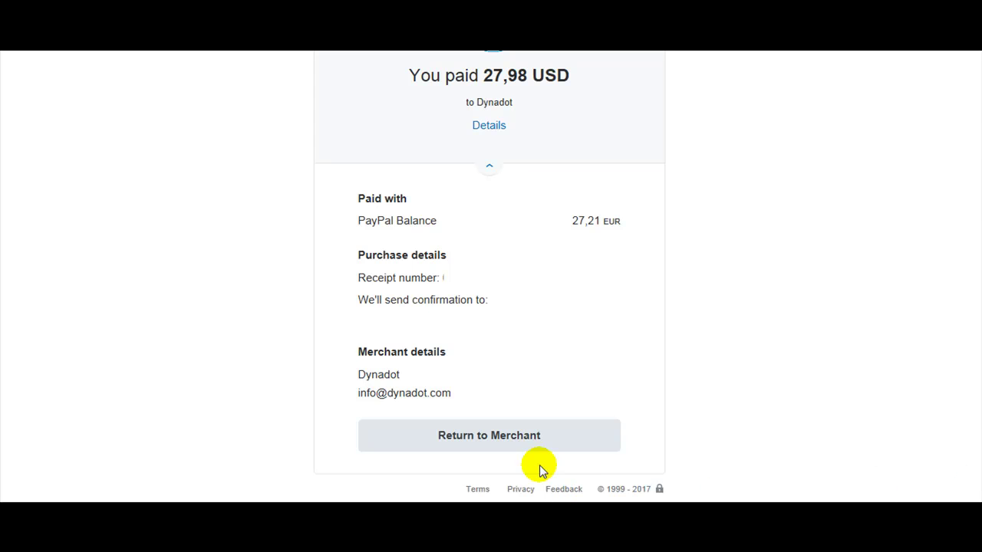
{"action": "left_click", "coordinate": [496, 435]}
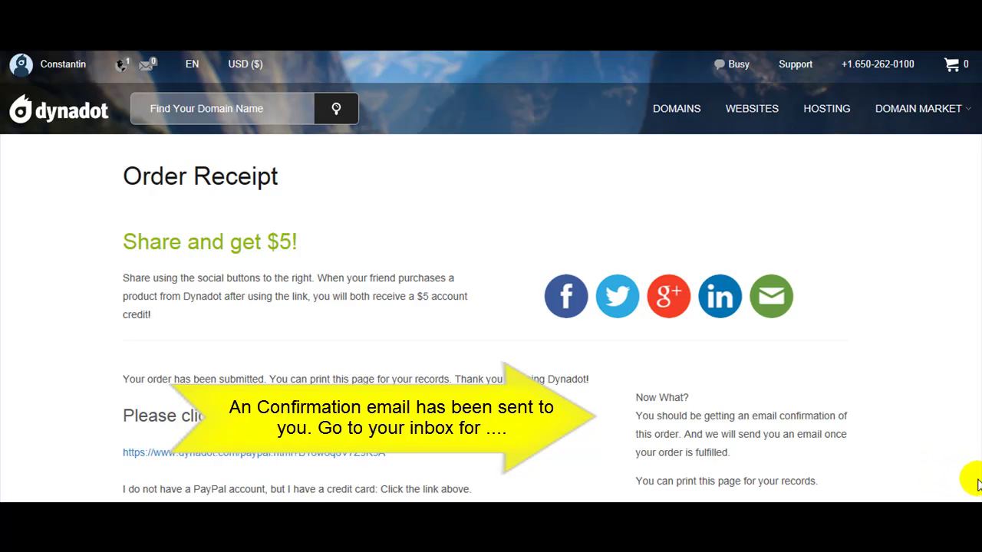
Scroll through Dynadot's Order Receipt confirming the order was submitted
{"action": "scroll", "coordinate": [811, 154], "scroll_direction": "down", "scroll_amount": 2}
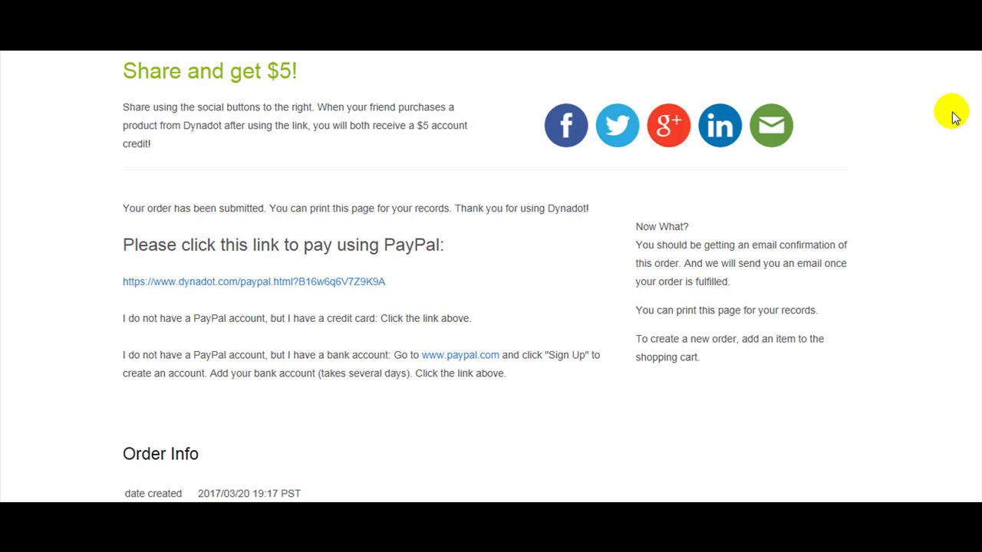
{"action": "scroll", "coordinate": [491, 276], "scroll_direction": "up", "scroll_amount": 3}
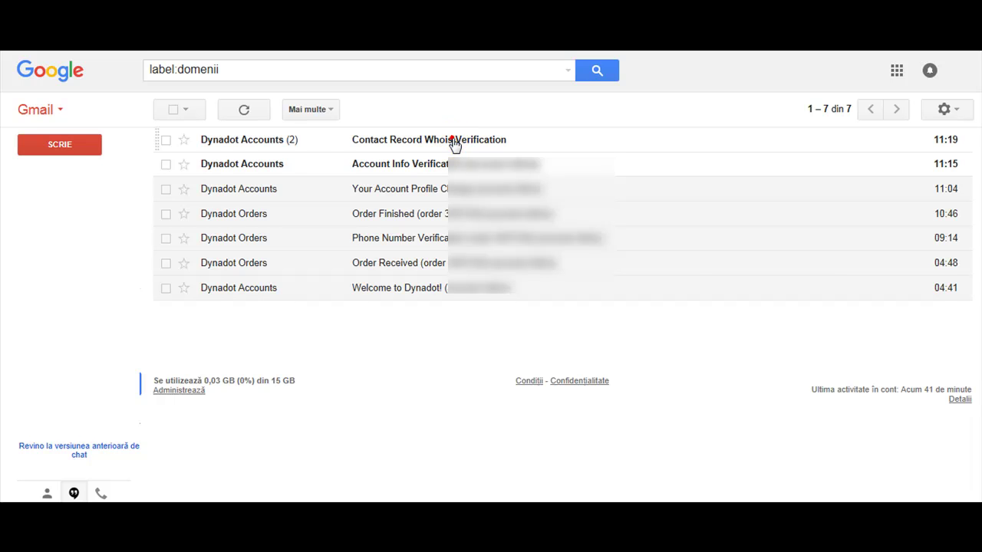
Open the Whois Verification email's link in a new tab and switch to Dynadot's verification page
{"action": "left_click", "coordinate": [454, 143]}
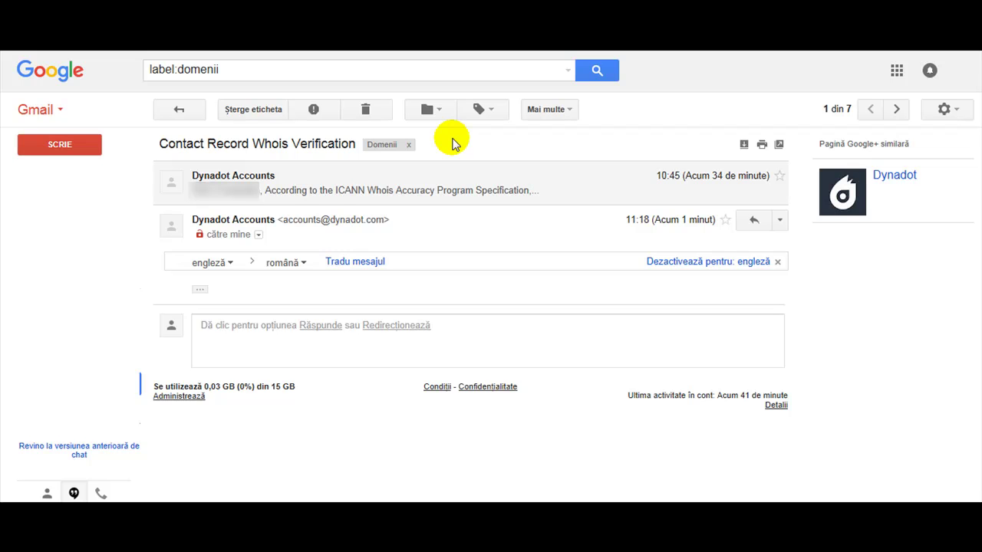
{"action": "left_click", "coordinate": [340, 192]}
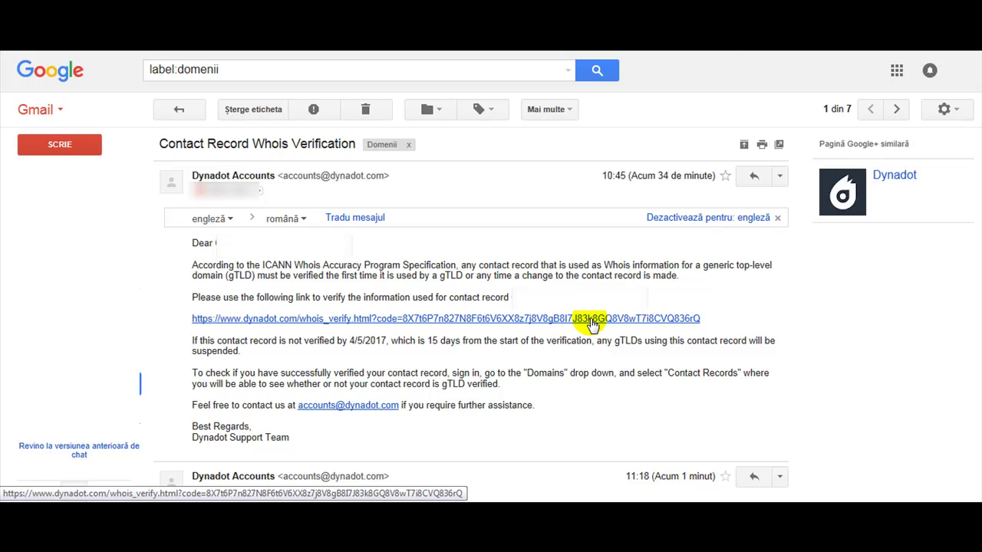
{"action": "right_click", "coordinate": [588, 324]}
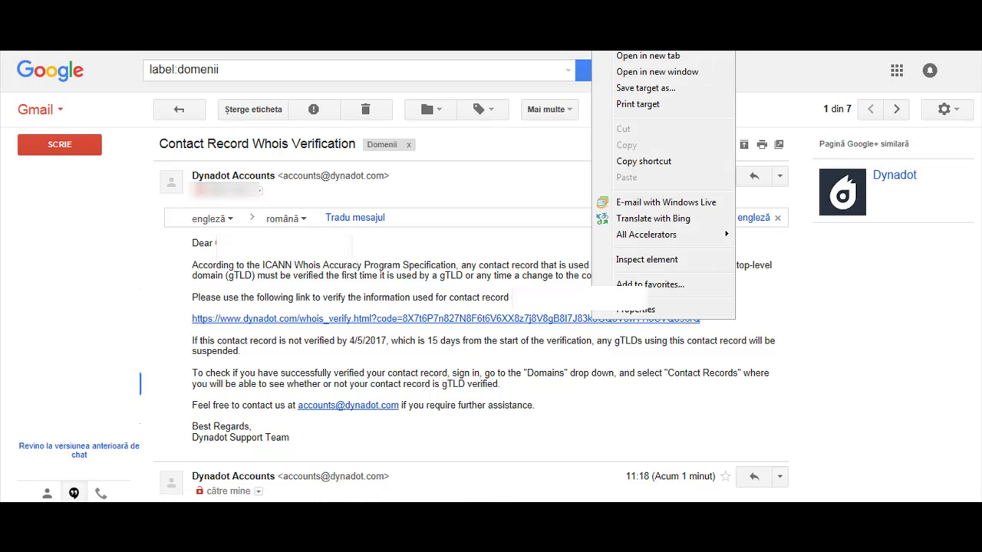
{"action": "left_click", "coordinate": [671, 57]}
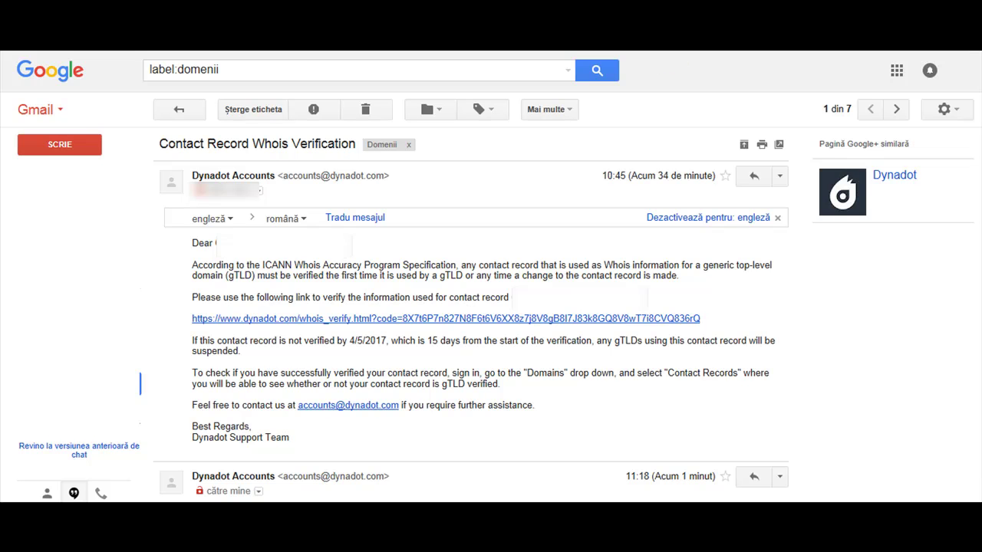
{"action": "key", "text": "ctrl+Tab"}
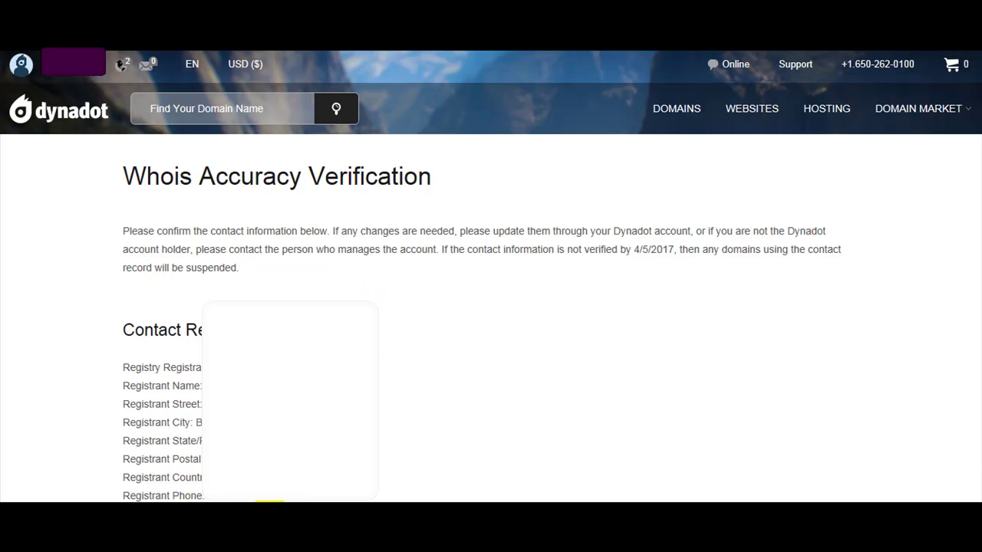
Agree to the Service Agreement and confirm the Whois contact details are accurate
{"action": "scroll", "coordinate": [432, 448], "scroll_direction": "down", "scroll_amount": 3}
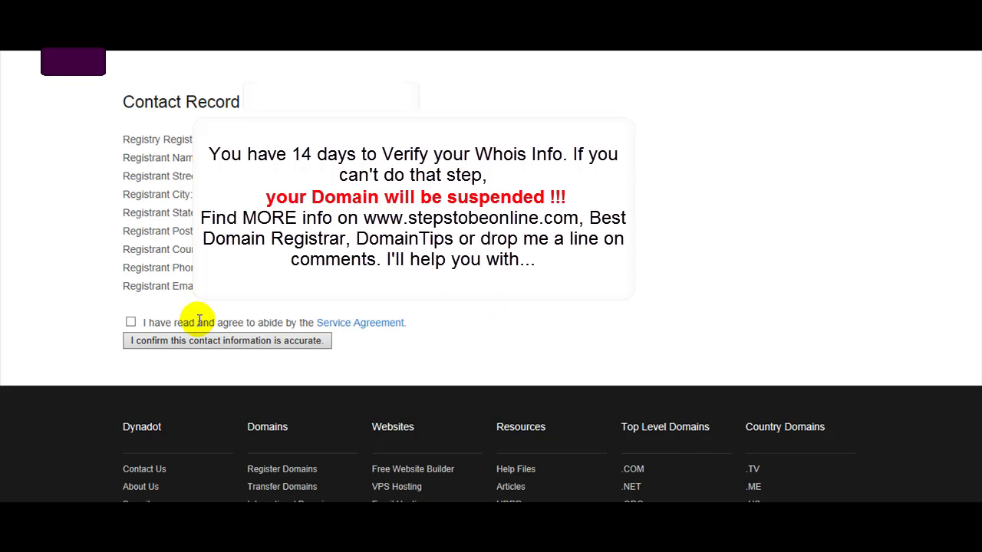
{"action": "left_click", "coordinate": [131, 322]}
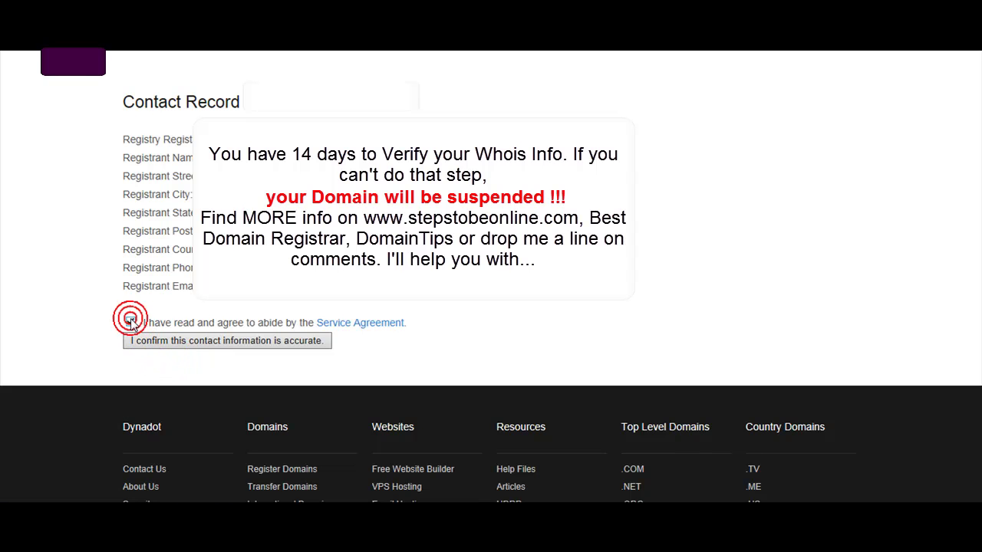
{"action": "left_click", "coordinate": [228, 342]}
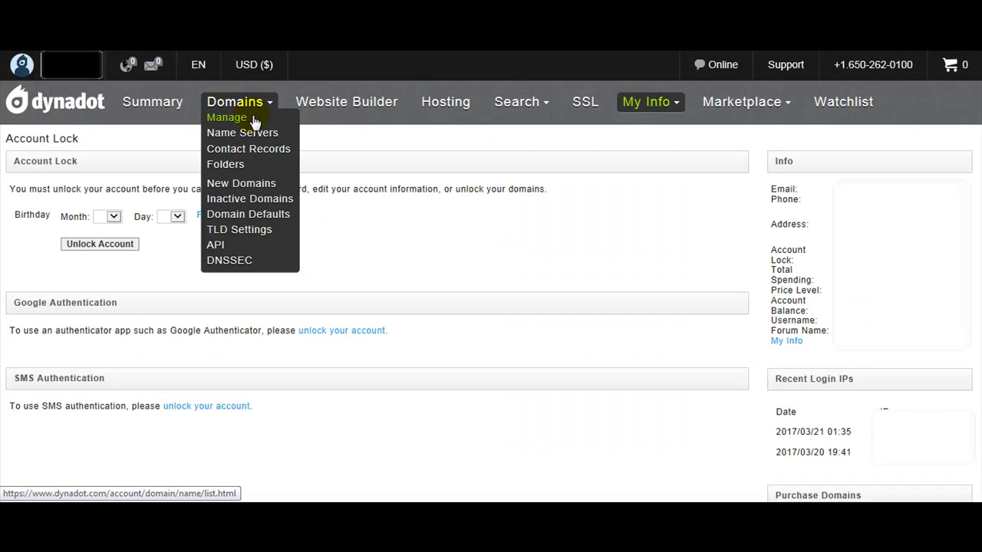
Open stepstobeonline.com's name server settings and switch to entering custom name servers
{"action": "left_click", "coordinate": [253, 120]}
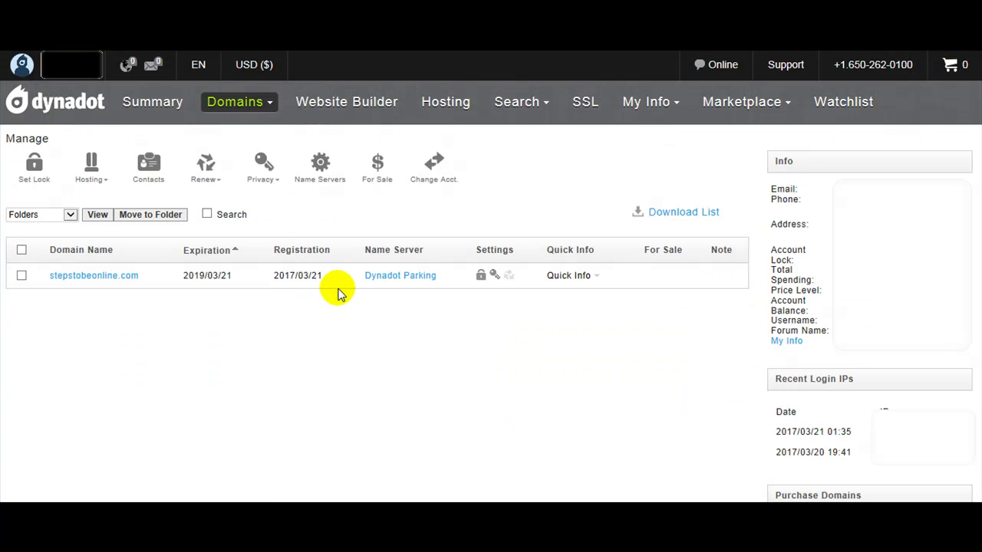
{"action": "left_click", "coordinate": [408, 281]}
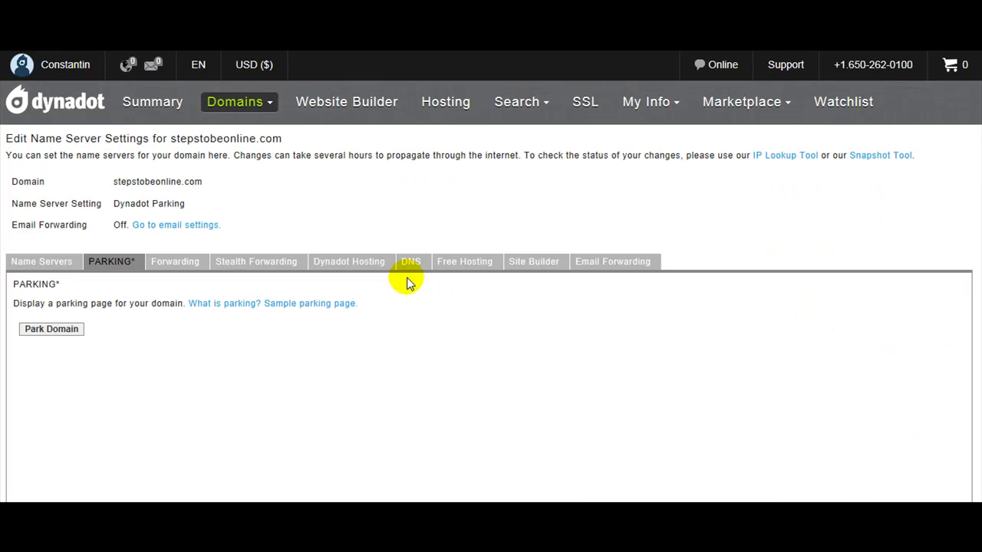
{"action": "left_click", "coordinate": [54, 264]}
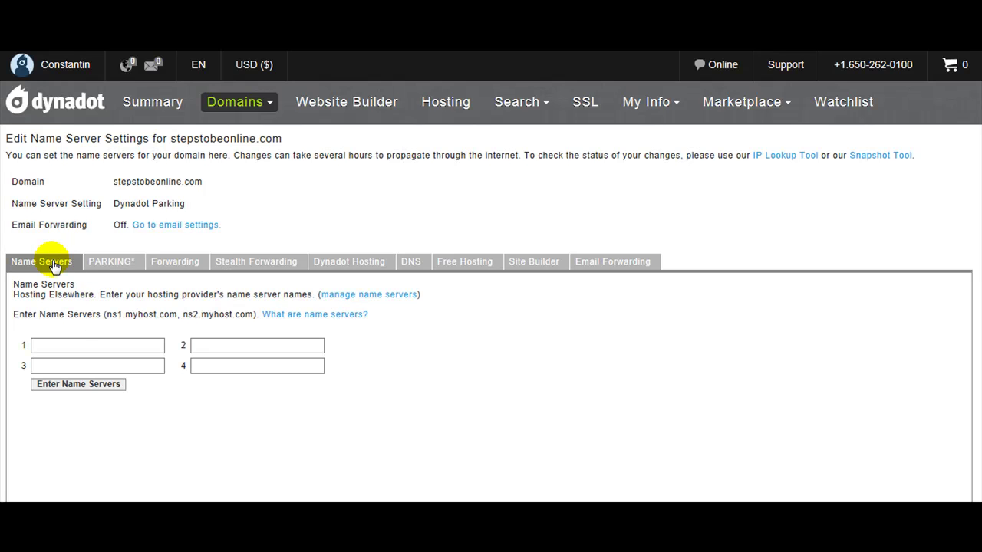
{"action": "left_click", "coordinate": [74, 344]}
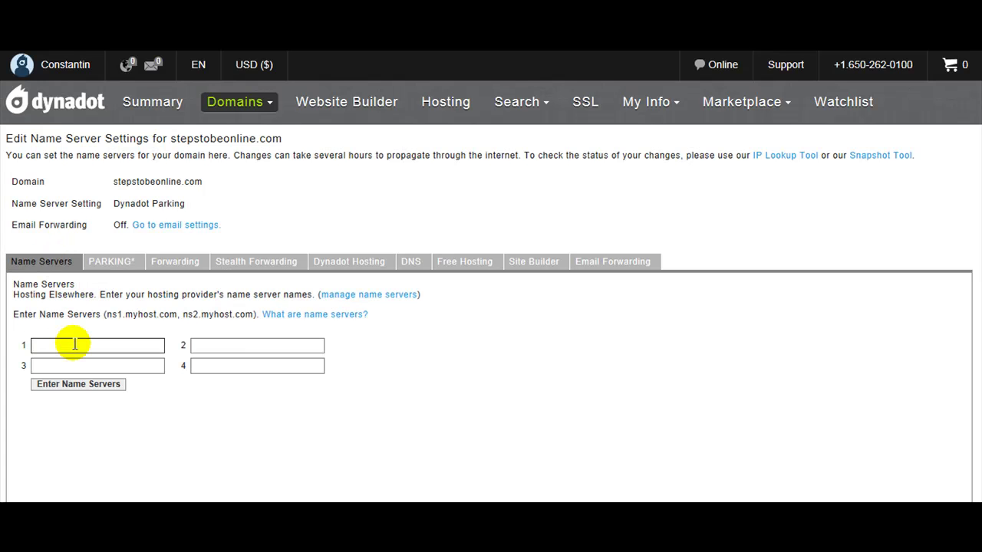